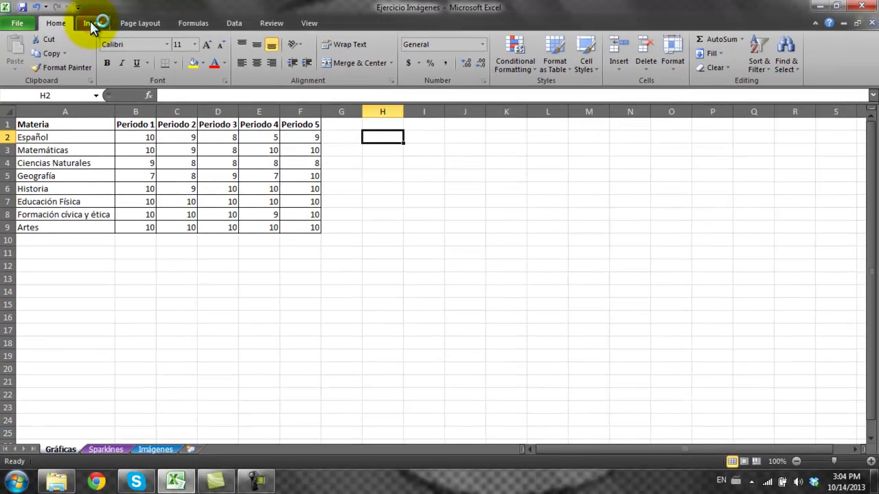
Select the subject names and Periodo 1 grades in A1:B9 and open the full list of chart types
left_click(90, 23)
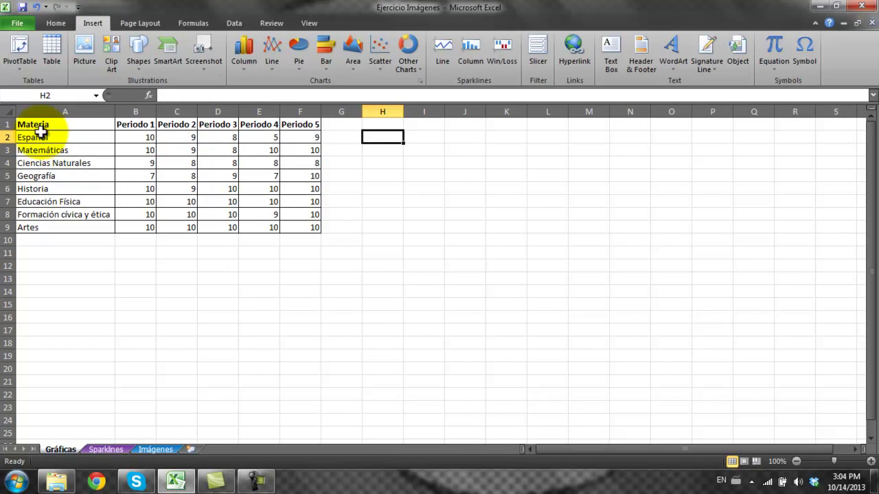
left_click_drag(33, 123, 134, 230)
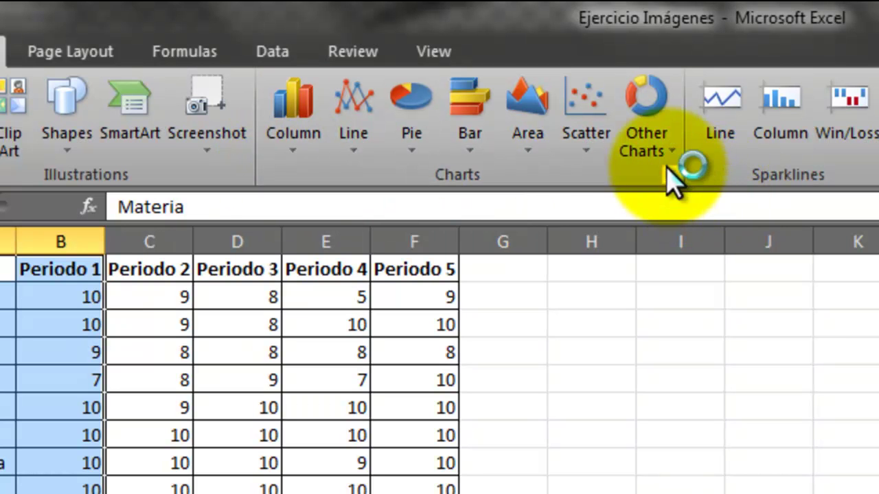
left_click(652, 133)
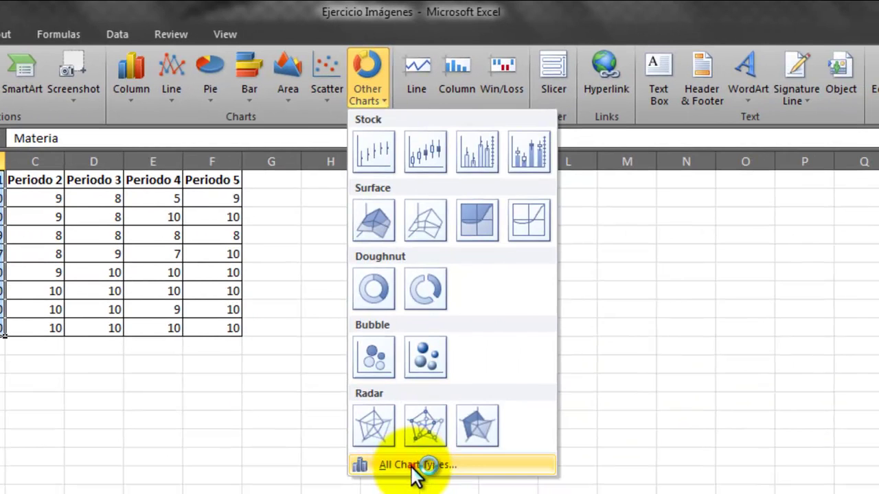
left_click(413, 467)
Examine the available chart types, including Line, Pie, Bar, Stock, Surface, Doughnut, Bubble and Radar
left_click_drag(340, 157, 508, 171)
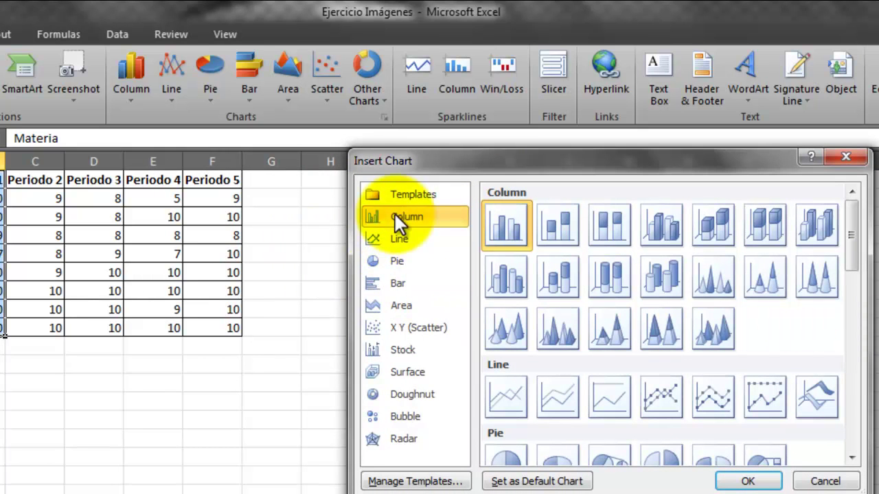
left_click(397, 238)
mouse_move(858, 274)
left_mouse_down()
mouse_move(858, 310)
mouse_move(851, 275)
mouse_move(849, 284)
left_mouse_up()
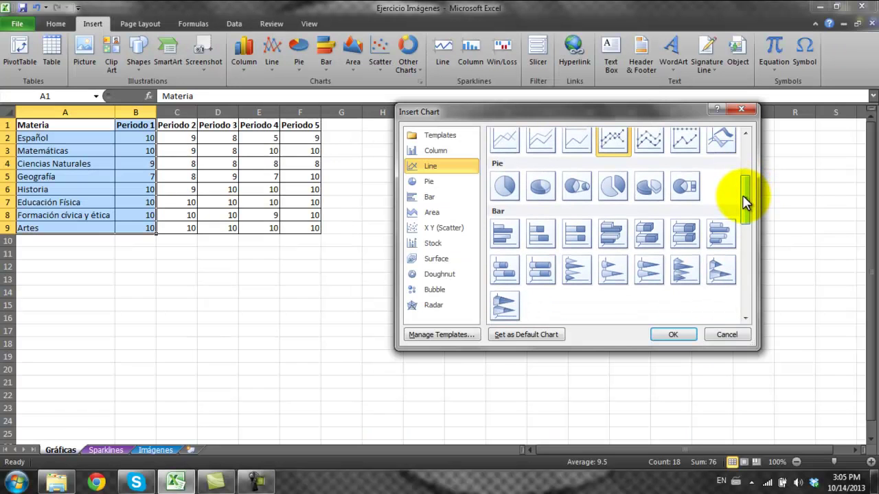
left_click_drag(743, 192, 748, 257)
left_click(575, 252)
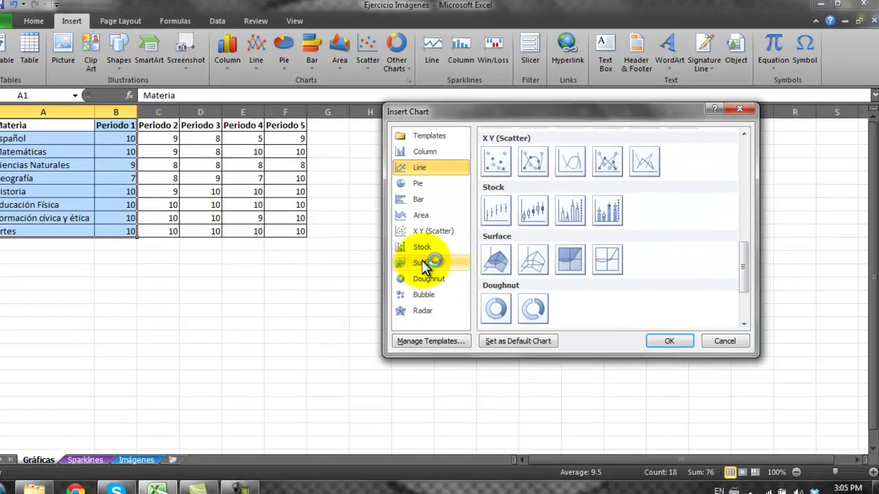
left_click(434, 243)
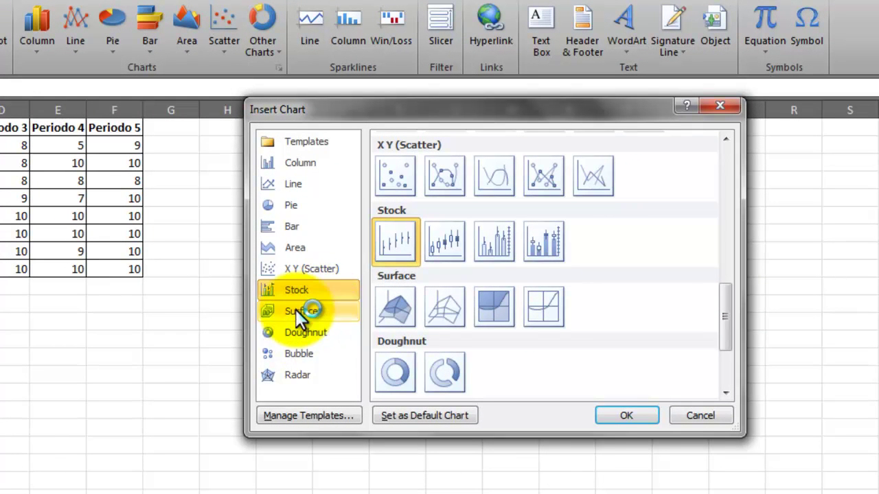
left_click(296, 310)
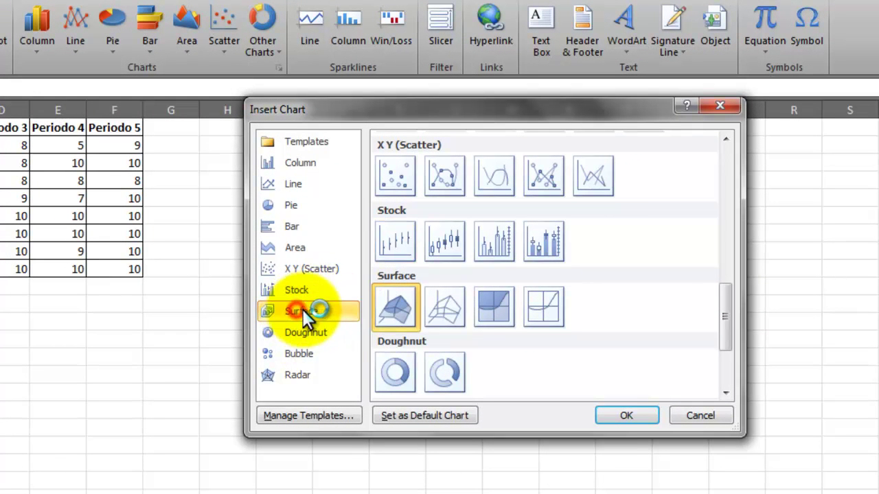
left_click(322, 336)
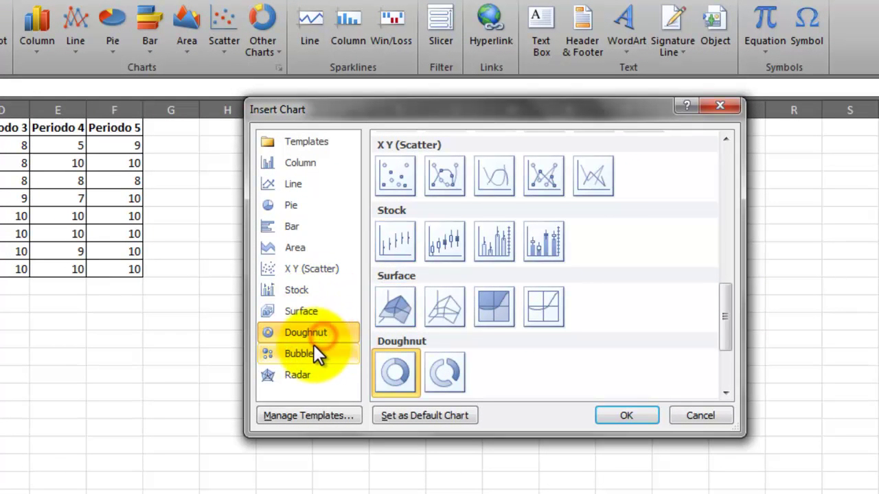
left_click(312, 352)
left_click(303, 376)
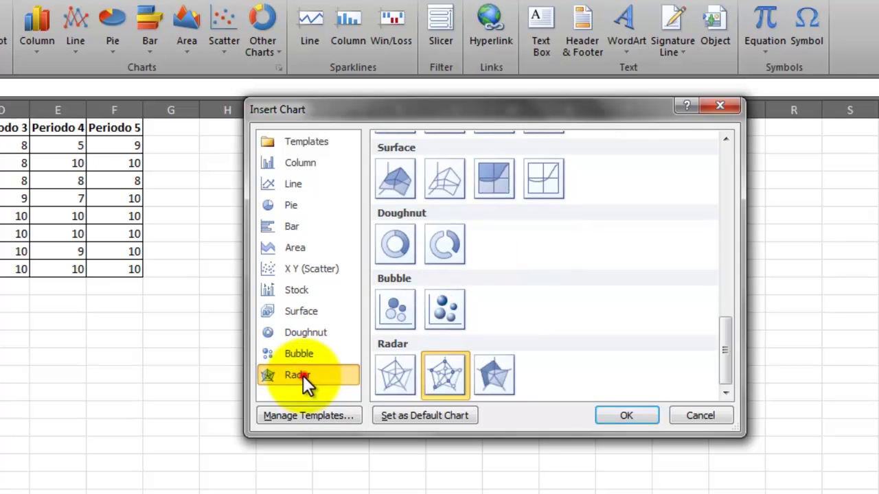
Insert a column chart of the Periodo 1 grades using the first Column subtype
left_click_drag(719, 346, 730, 136)
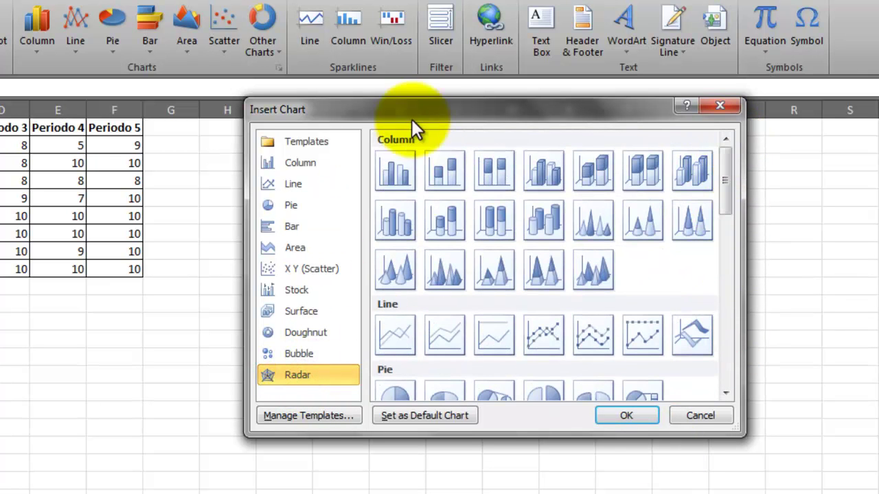
left_click(390, 171)
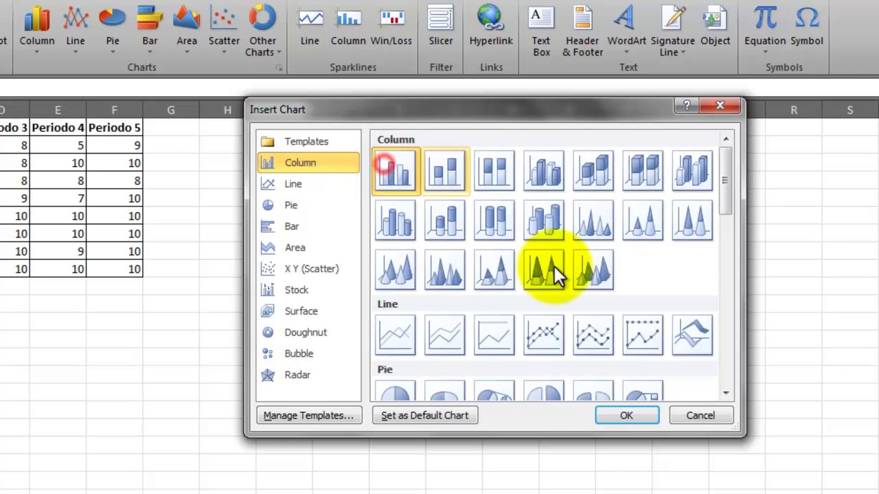
left_click(616, 417)
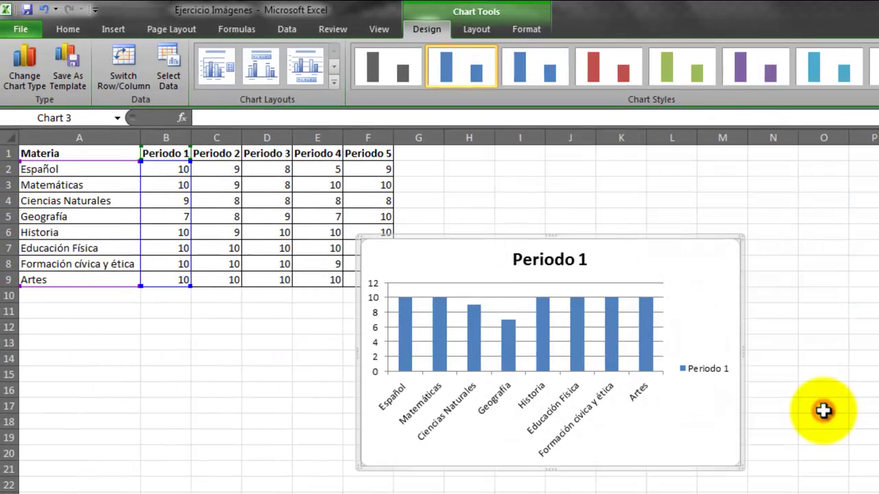
Move the chart into the empty cells beside the grades table and apply the purple gradient chart style
left_click_drag(534, 249, 611, 244)
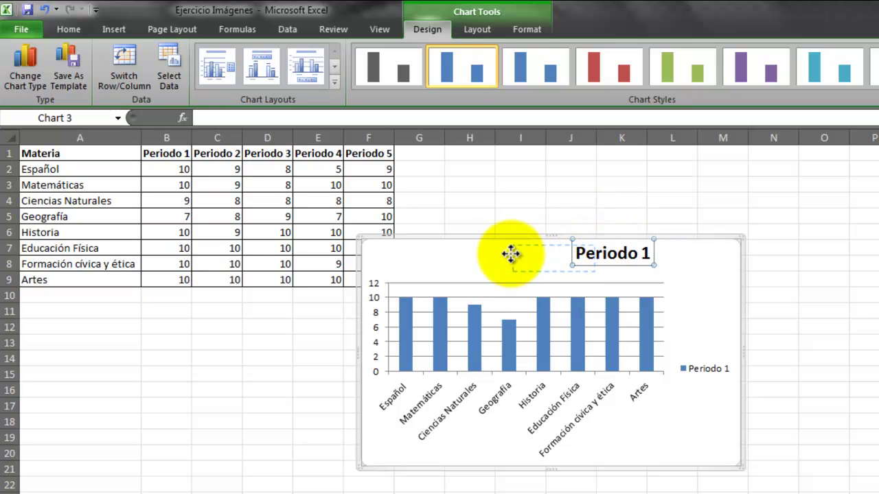
left_click(511, 185)
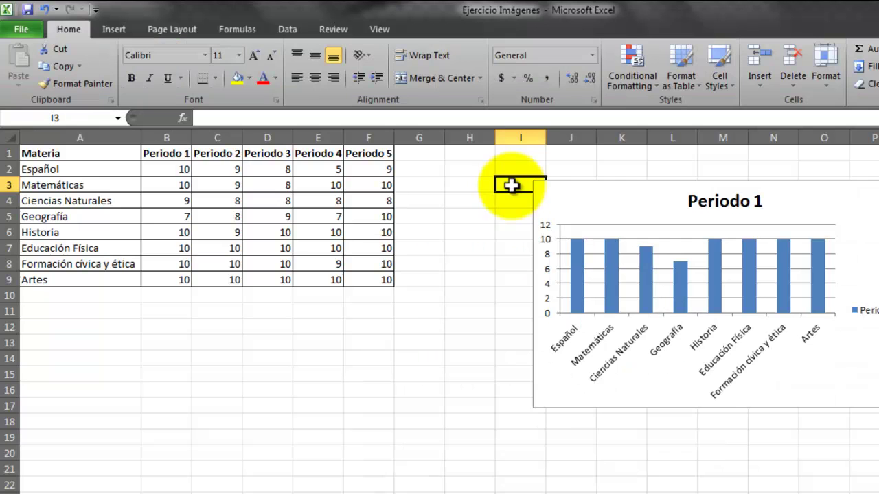
left_click(540, 190)
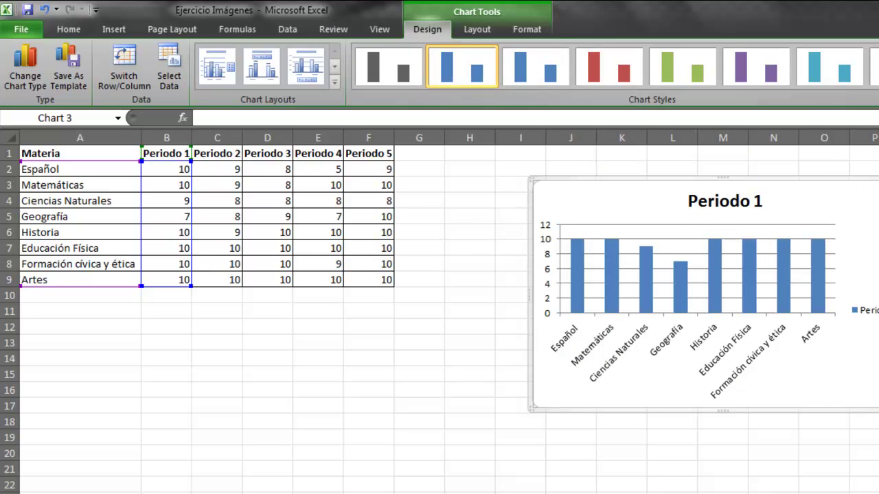
left_click(874, 82)
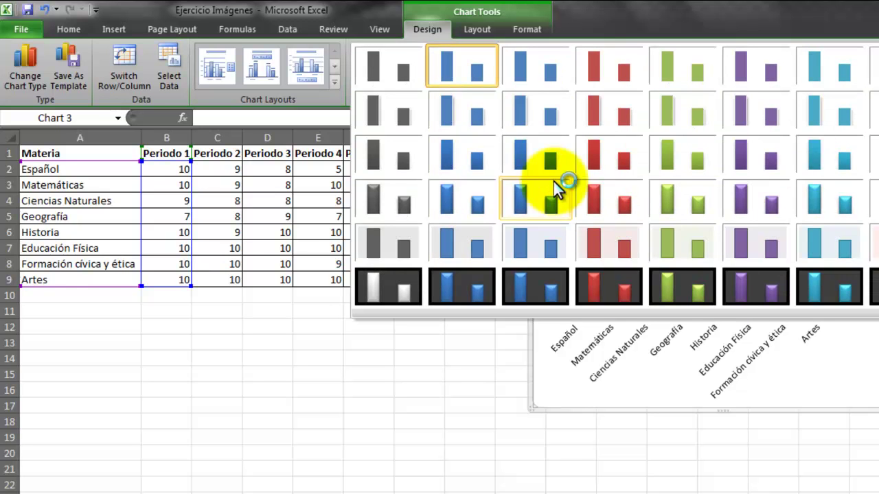
left_click(780, 163)
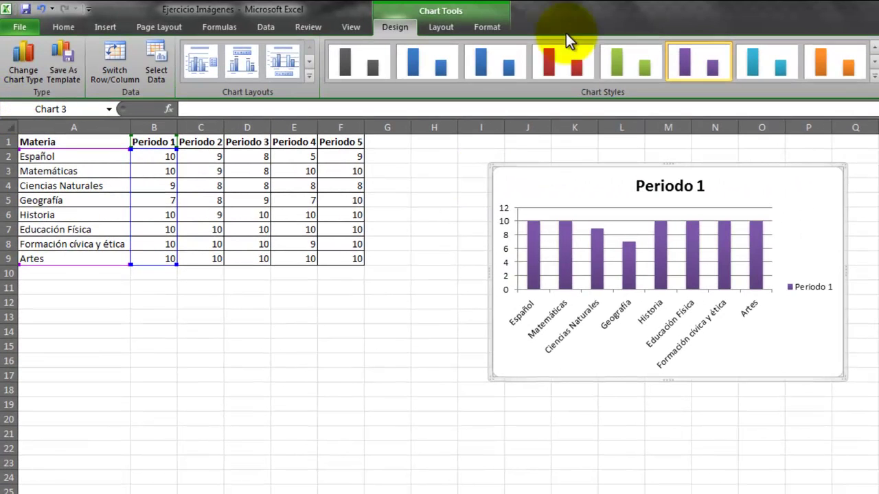
Look over the chart title placement options and set the primary horizontal gridlines to Minor Gridlines
left_click(440, 28)
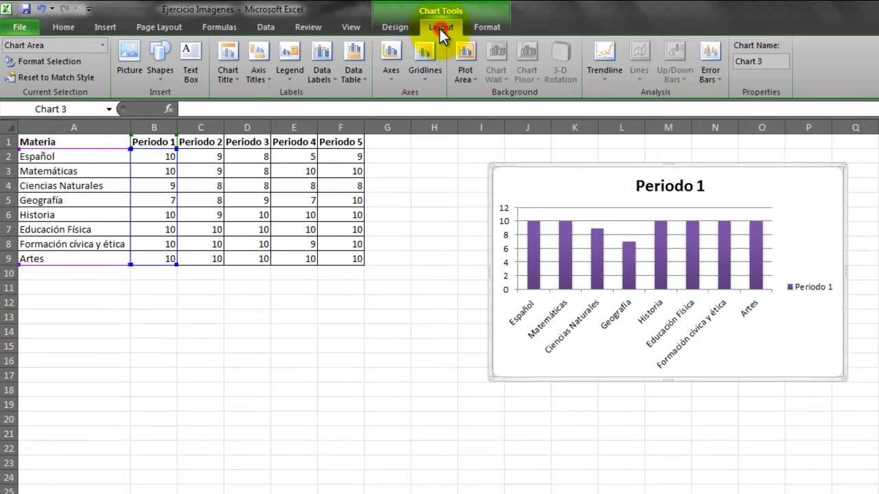
left_click(226, 72)
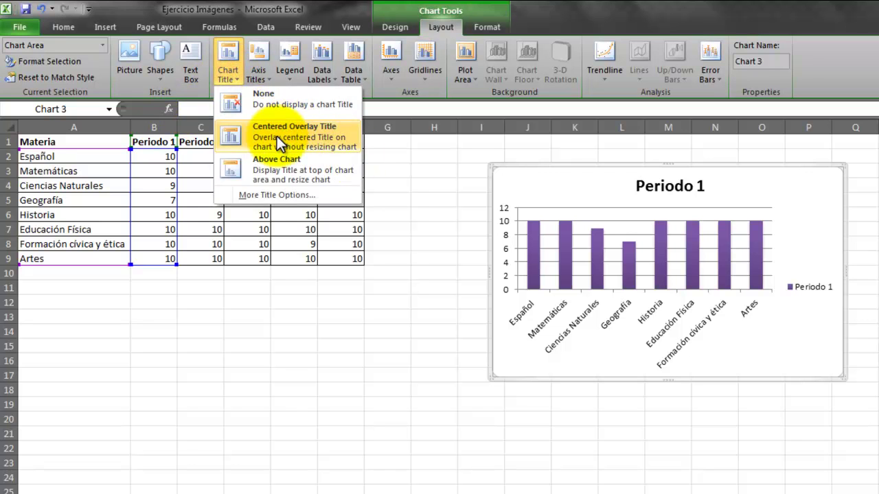
left_click(653, 189)
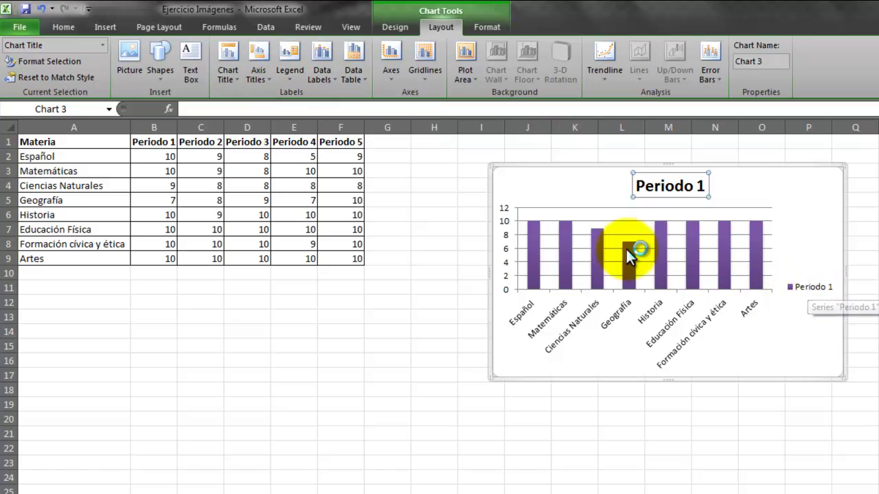
left_click(424, 70)
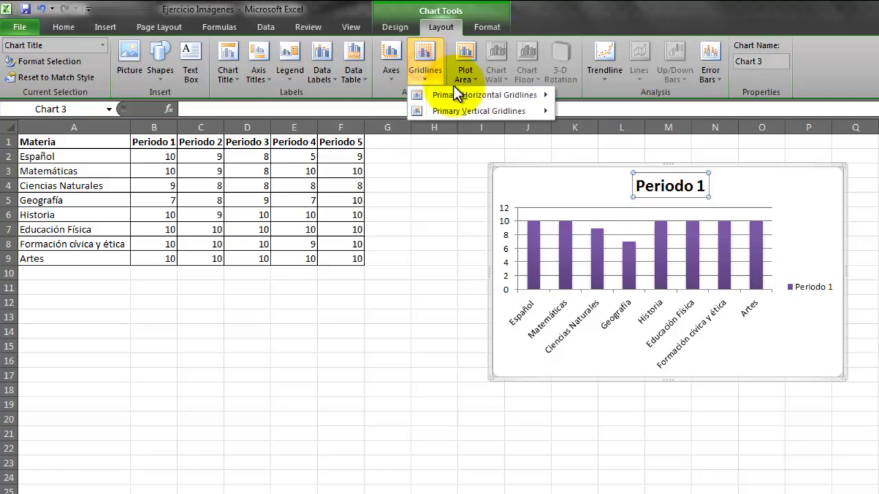
mouse_move(442, 98)
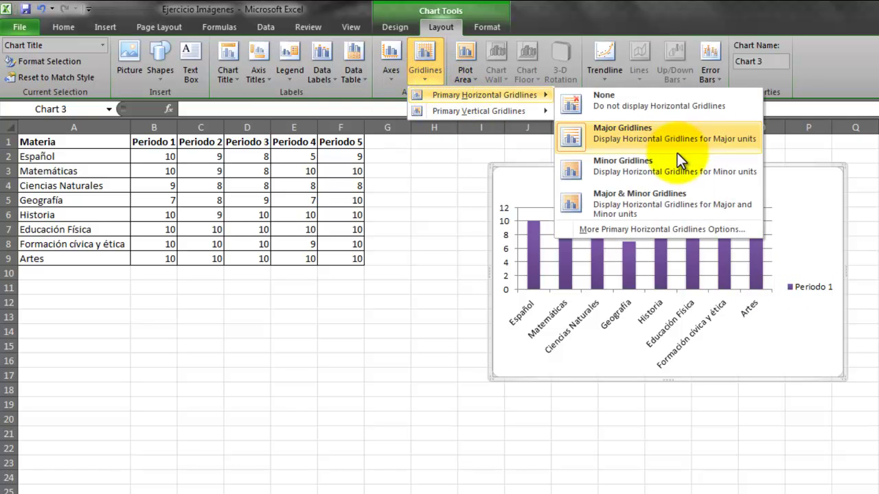
left_click(632, 172)
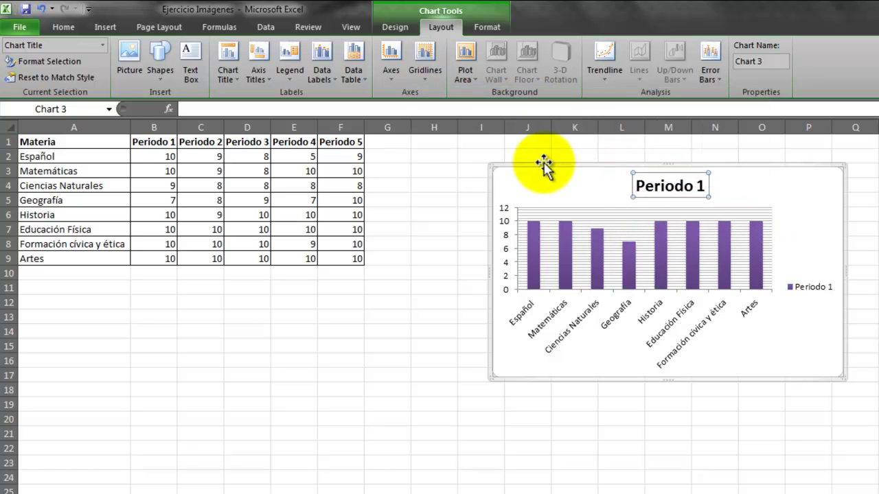
Apply the orange gradient shape style from the fifth row to the chart area
left_click(485, 31)
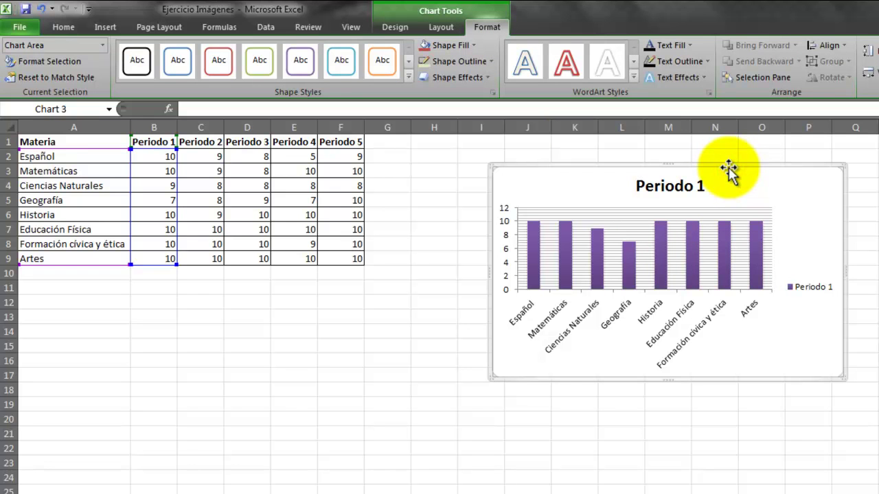
left_click(408, 77)
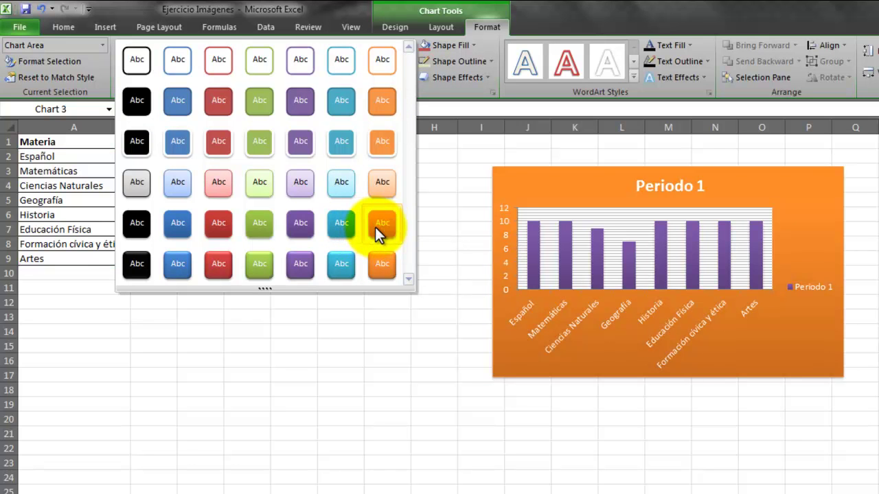
left_click(375, 228)
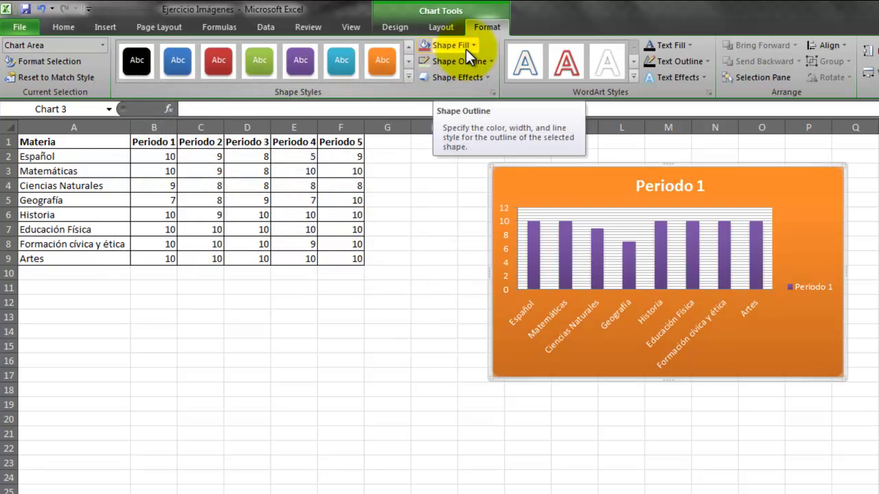
Add an inner shadow along the chart area's left edge and apply the purple reflected WordArt style to the chart text
left_click(477, 77)
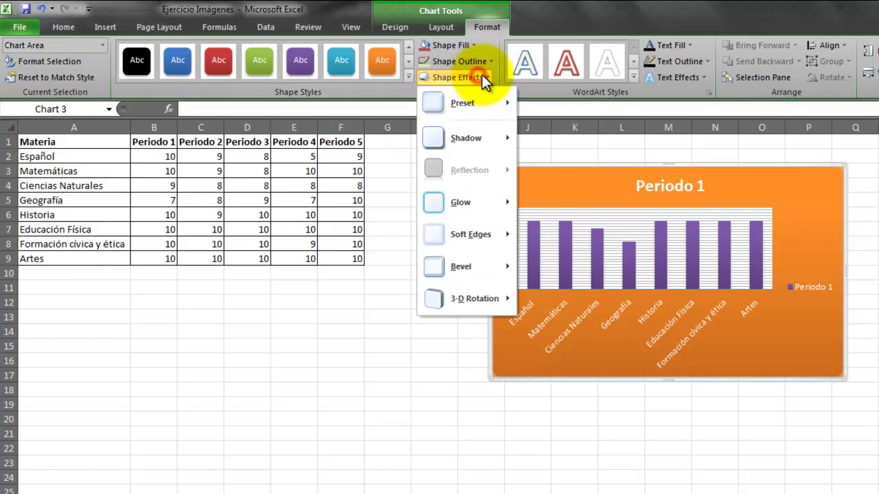
mouse_move(466, 150)
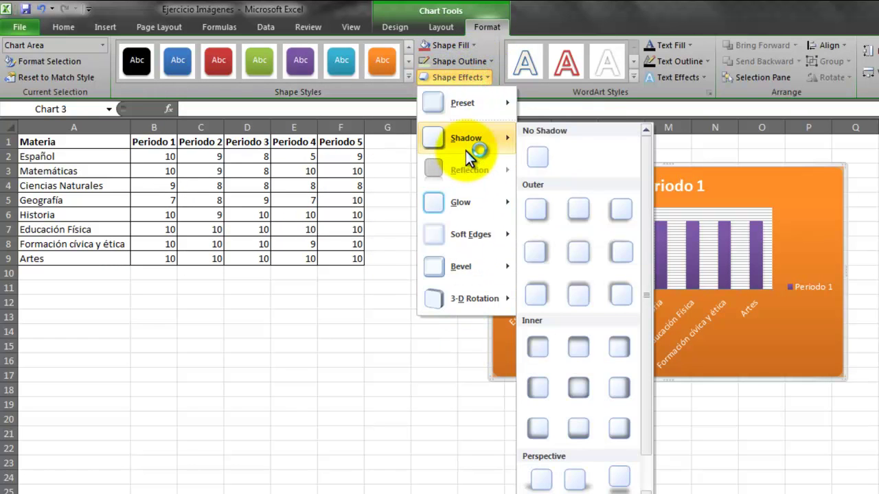
left_click(541, 382)
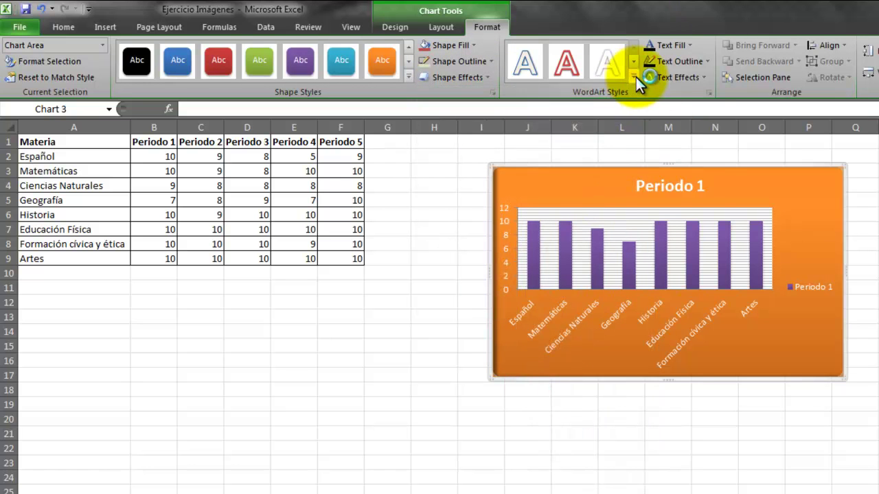
left_click(633, 77)
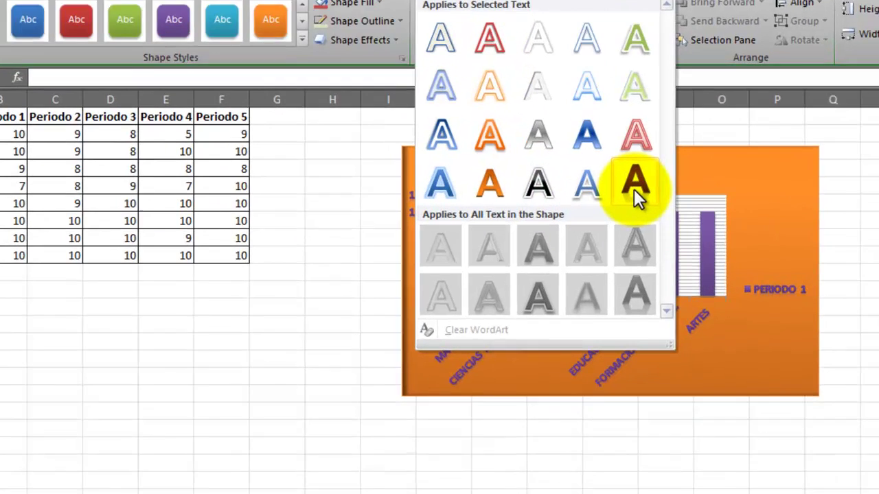
left_click(633, 189)
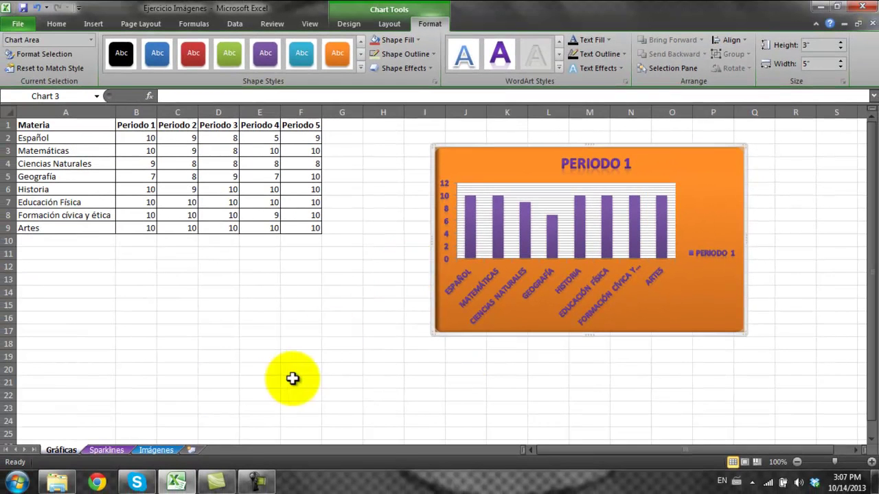
left_click(257, 480)
left_click(821, 422)
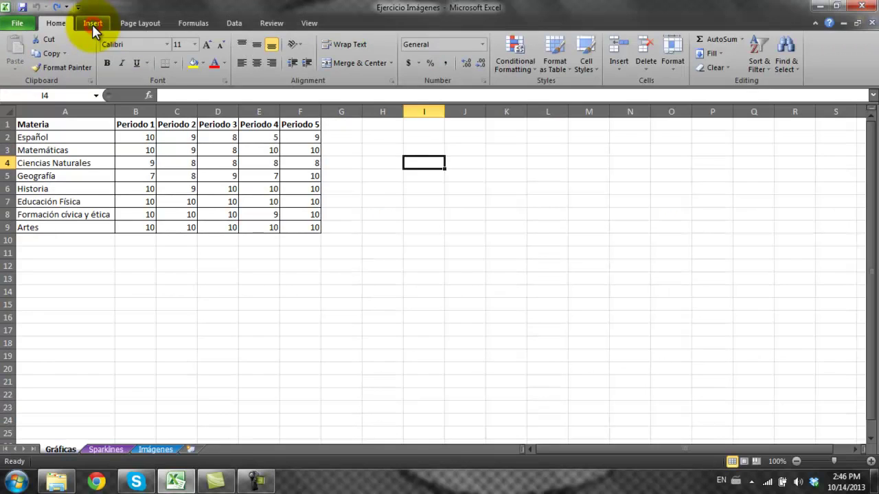
Insert a line sparkline of the Español grades B2:F2 into cell G2
left_click(92, 24)
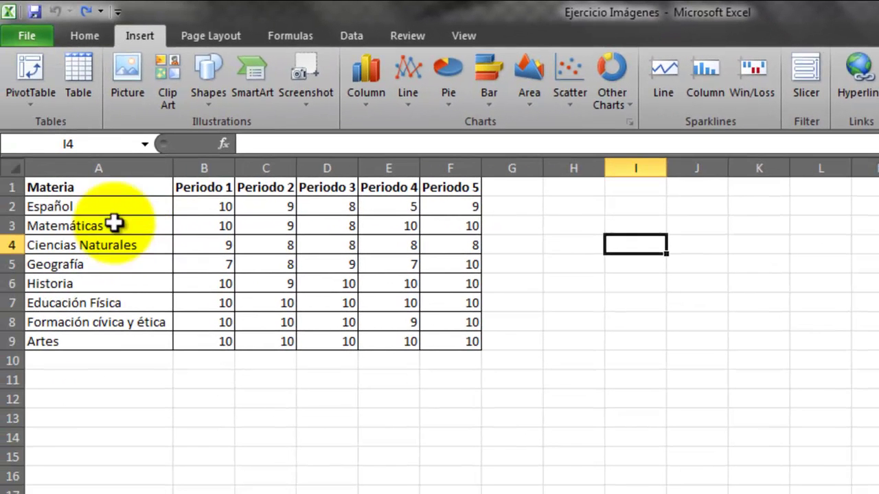
left_click_drag(199, 205, 443, 218)
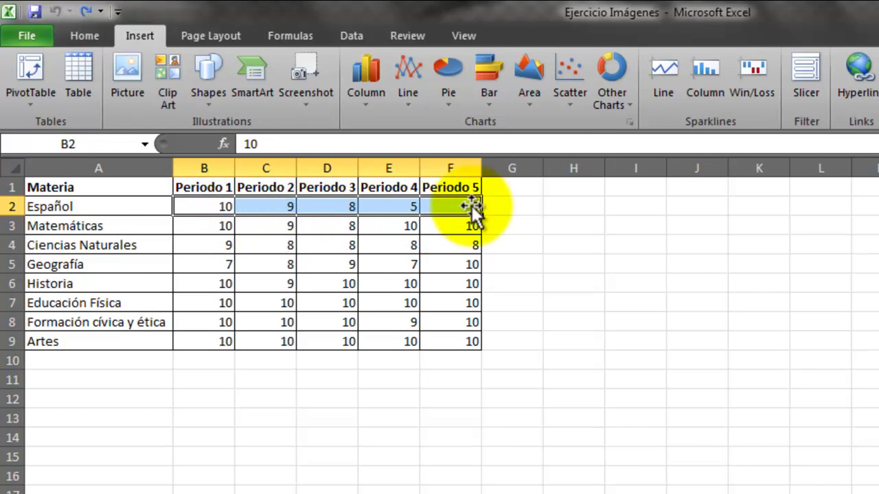
left_click(659, 96)
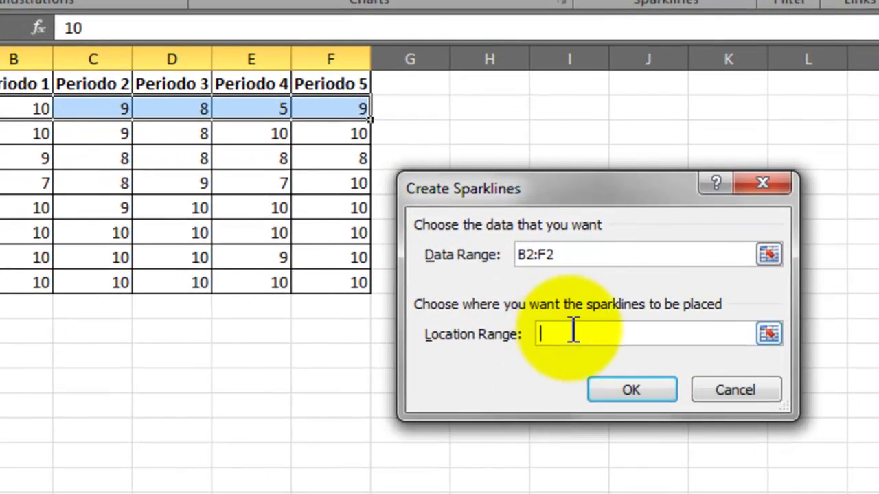
left_click(420, 108)
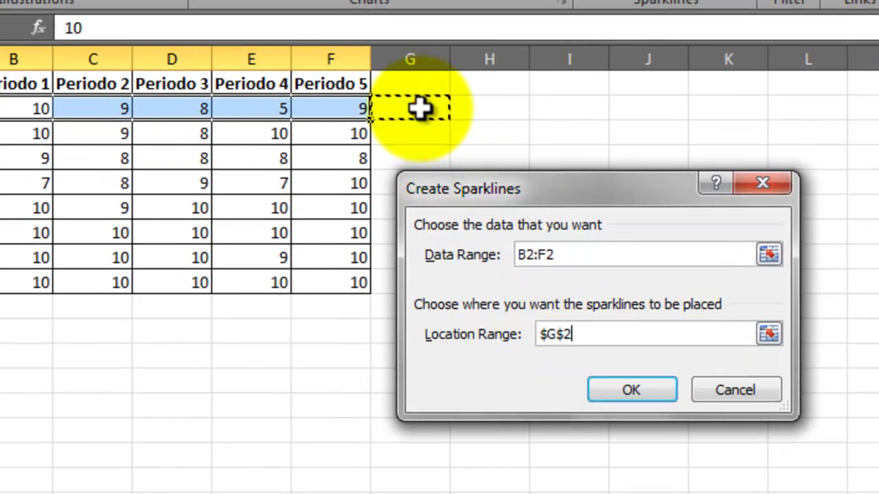
left_click(626, 398)
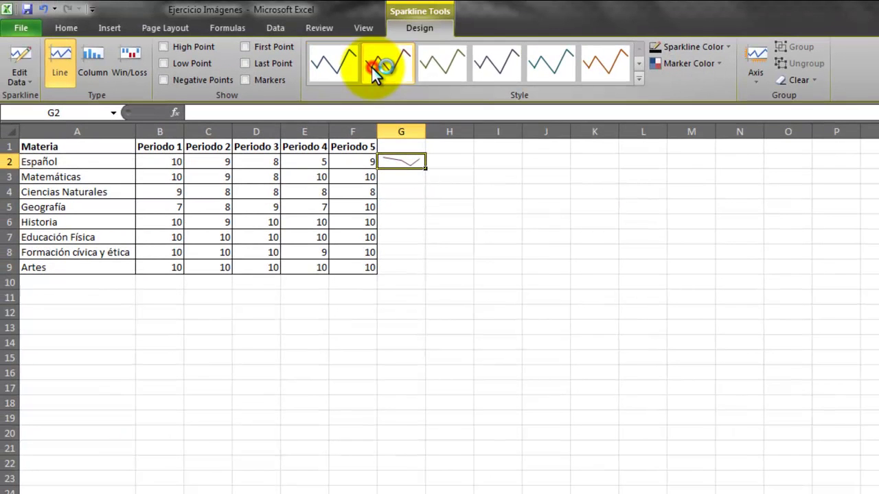
Apply the dark red style to the Español sparkline and mark its high and low points
left_click(371, 67)
left_click(448, 61)
left_click(376, 69)
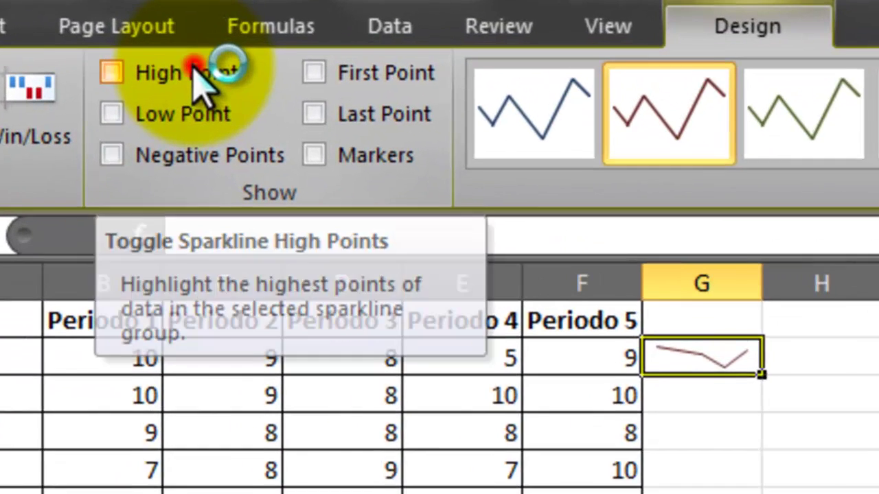
left_click(194, 46)
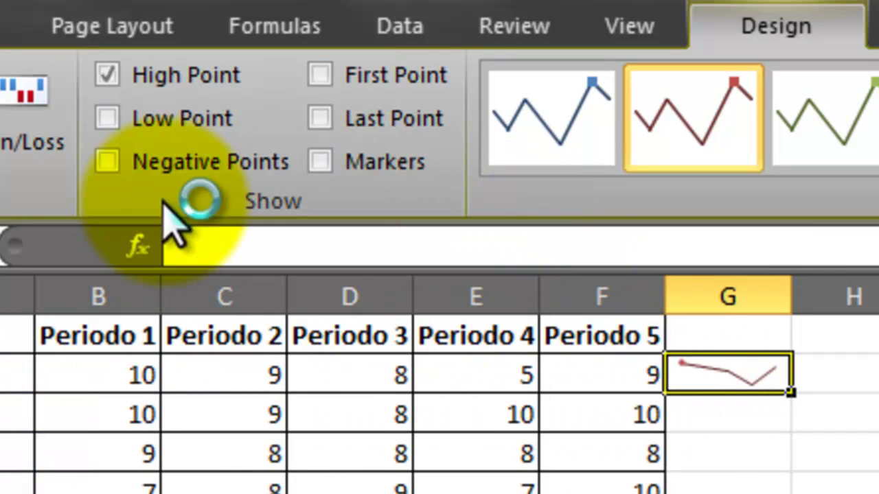
left_click(164, 102)
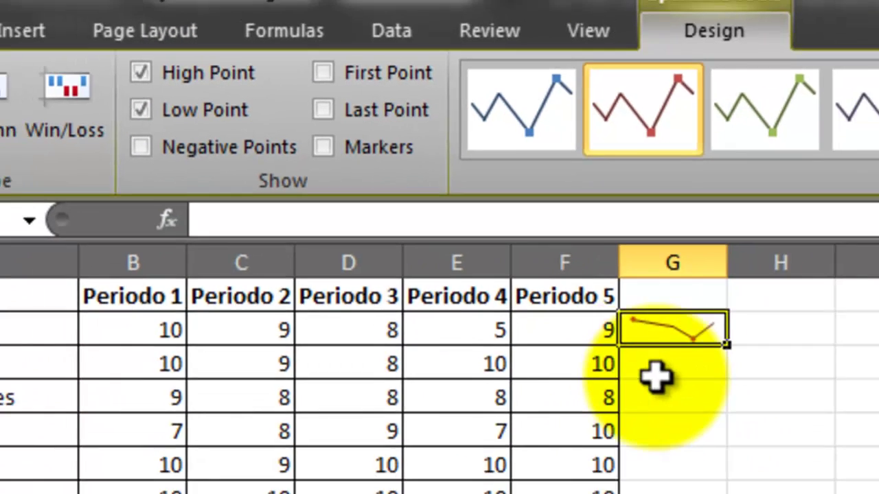
Insert a column sparkline of the Matemáticas grades B3:F3 into cell G3
left_click(728, 414)
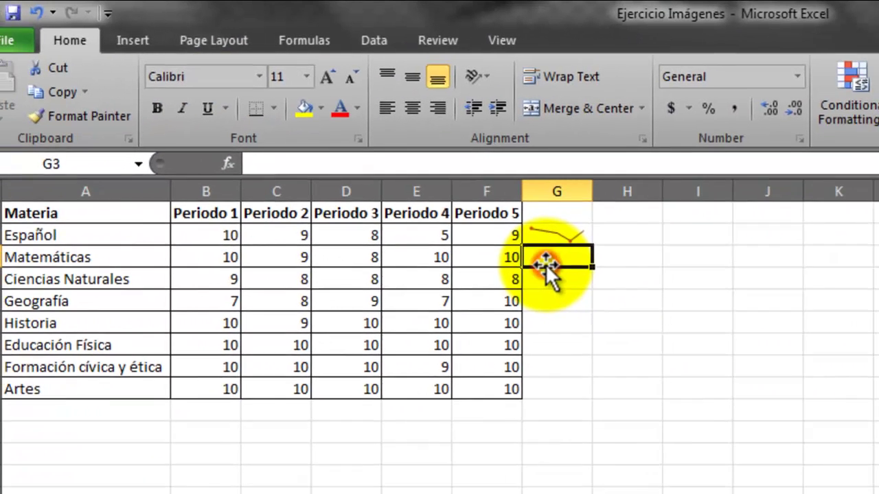
left_click(137, 38)
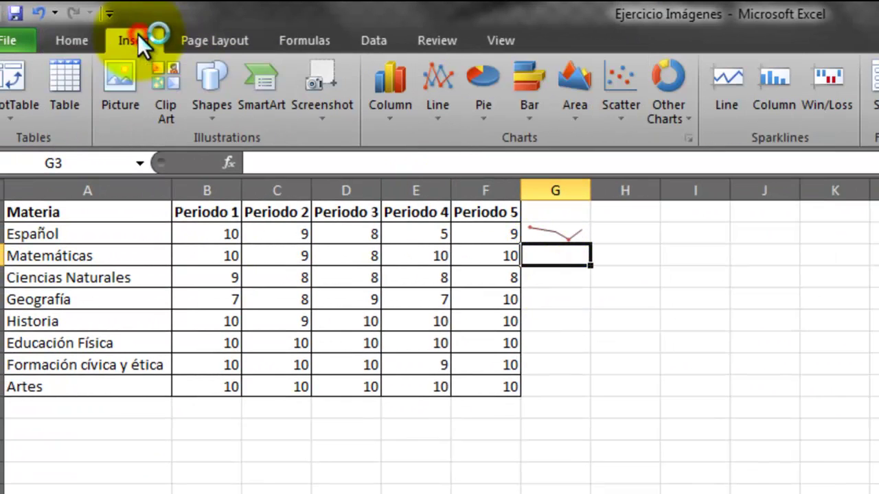
left_click(775, 86)
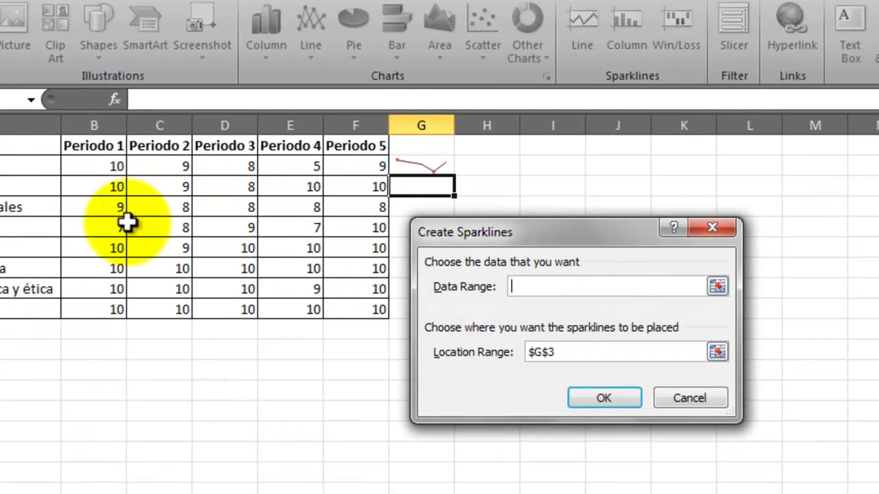
left_click_drag(112, 188, 355, 188)
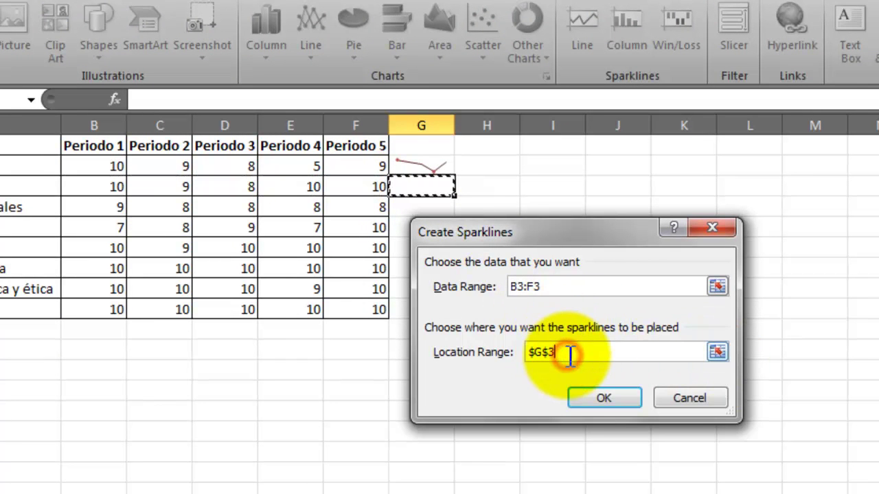
left_click(603, 401)
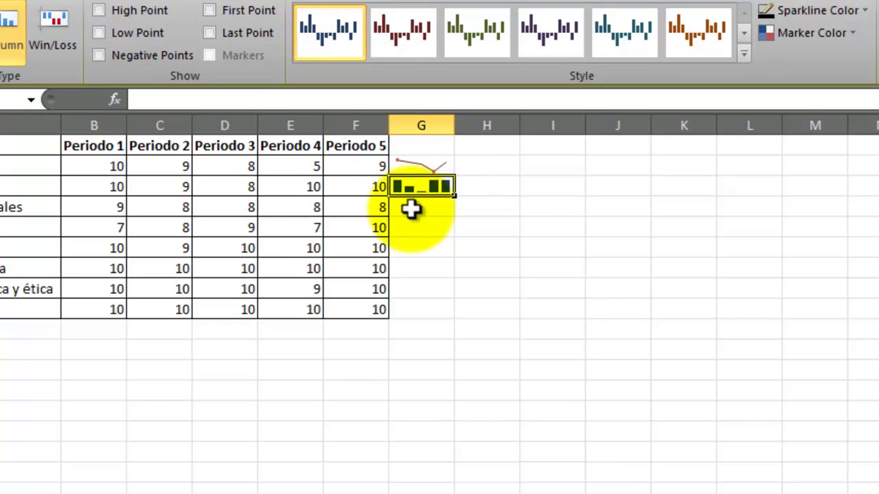
Insert a win/loss sparkline of the Ciencias Naturales grades B4:F4 into cell G4
left_click(411, 210)
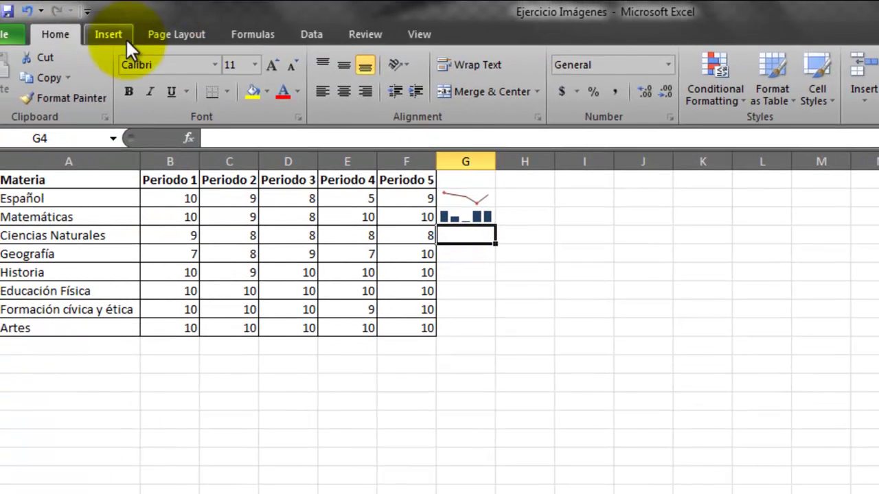
left_click(110, 35)
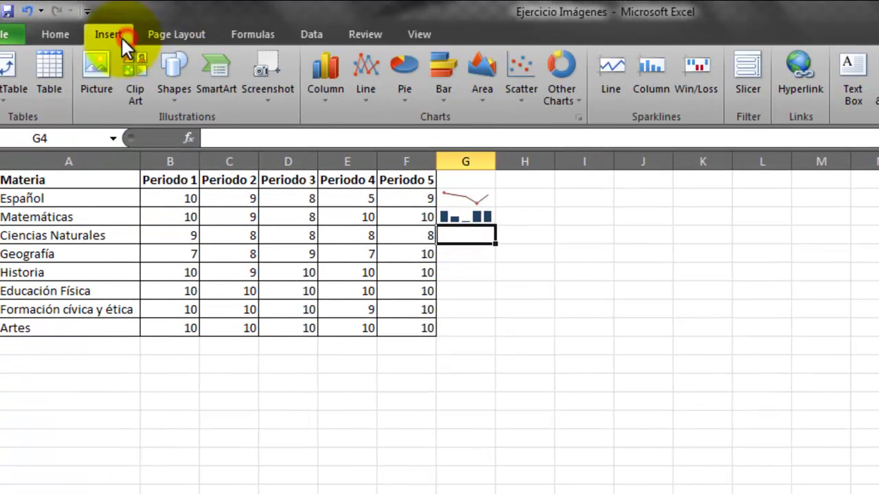
left_click(692, 83)
left_click_drag(172, 236, 405, 236)
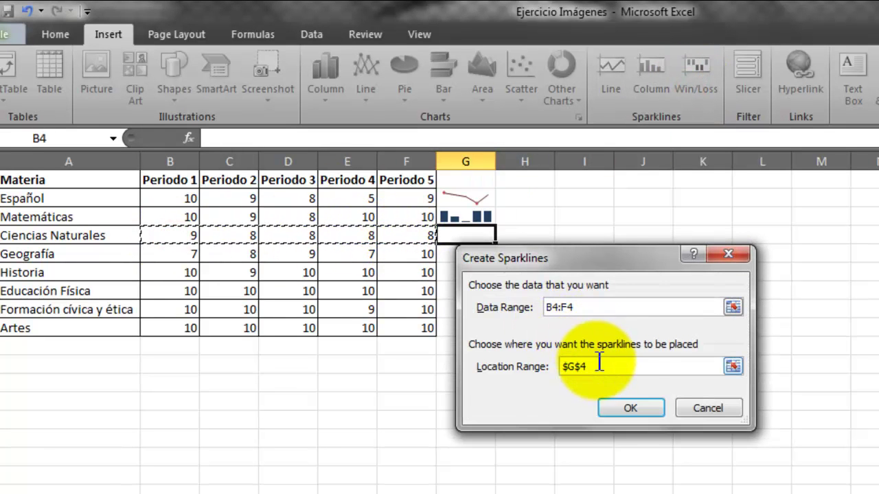
left_click(628, 409)
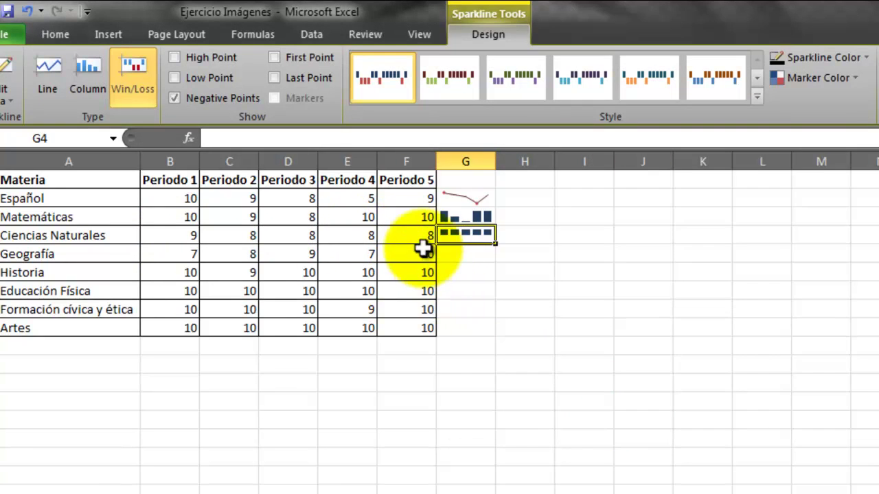
Change the Periodo 5 grade of Ciencias Naturales to -8 and select its win/loss sparkline
left_click(403, 235)
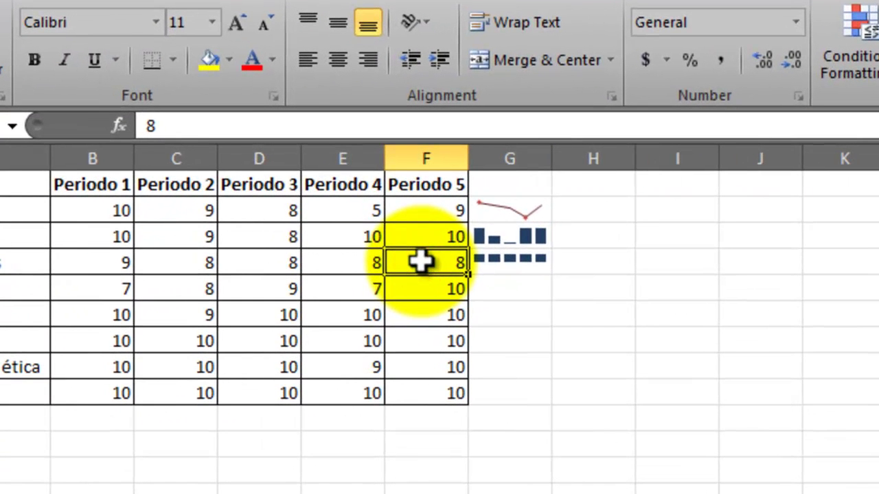
left_click(151, 123)
type("-")
key("Return")
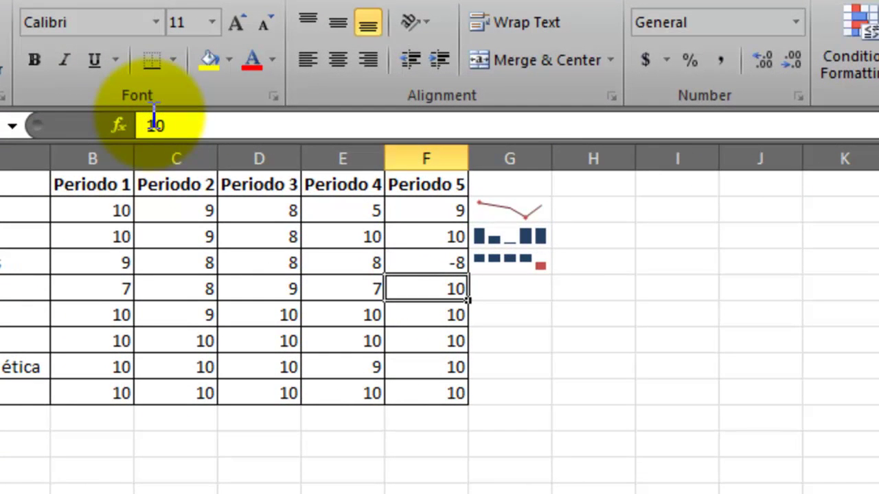
left_click(526, 259)
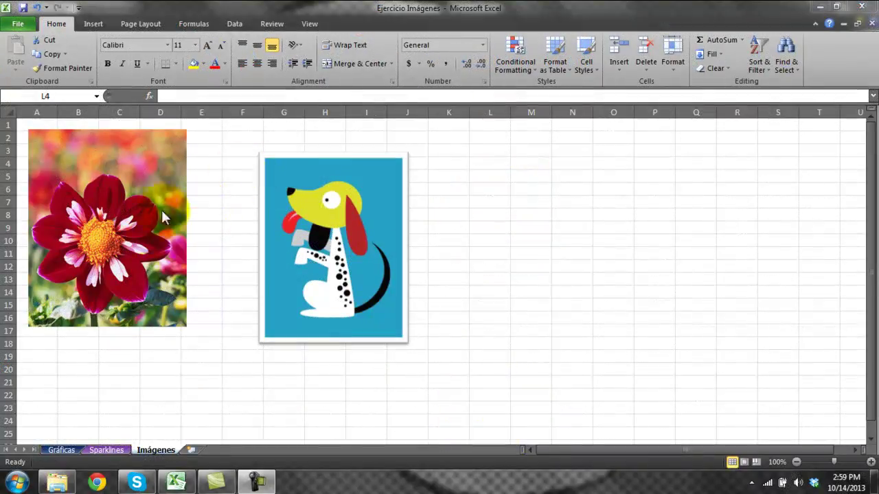
Remove the background of the flower picture using the automatic selection, and undo the removal
left_click(151, 175)
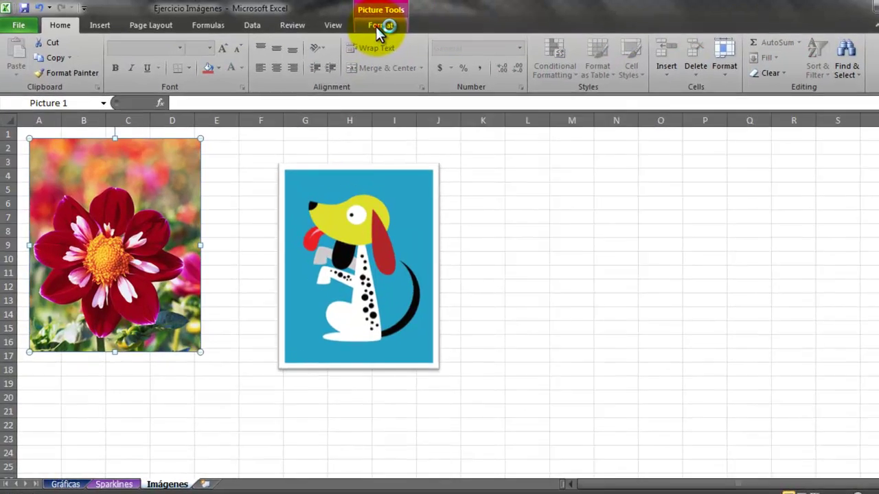
left_click(353, 23)
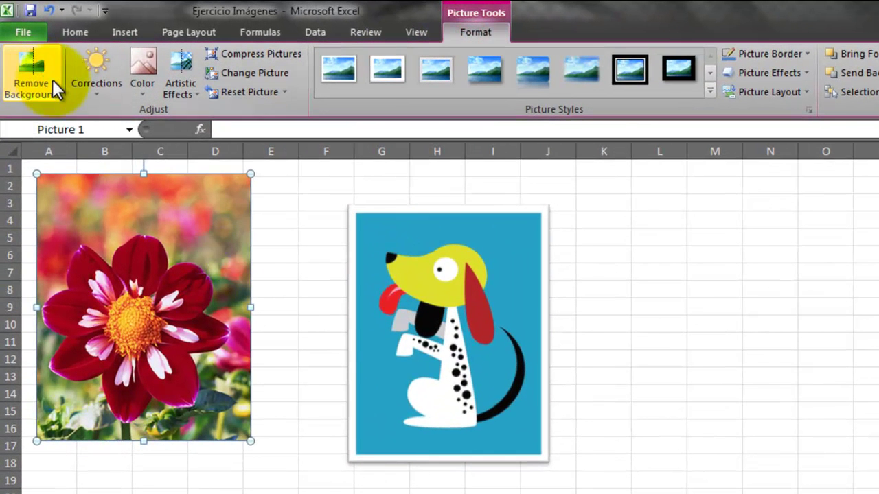
left_click(58, 83)
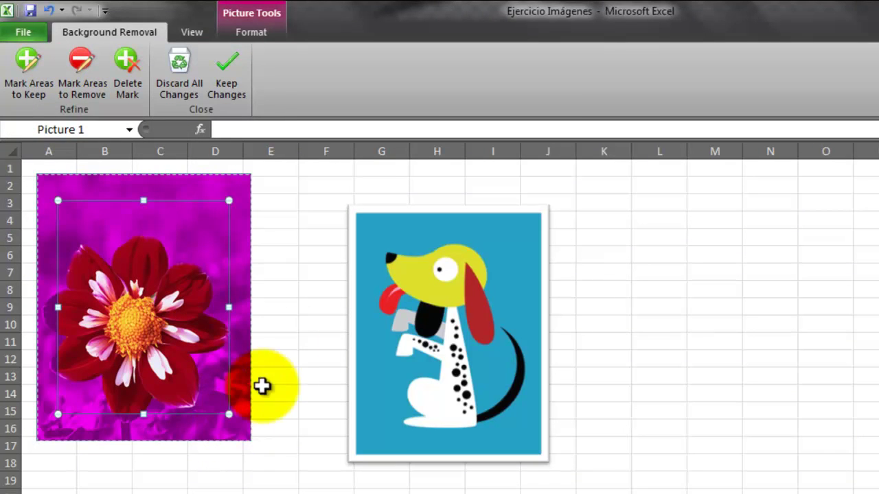
left_click(277, 341)
left_click(182, 330)
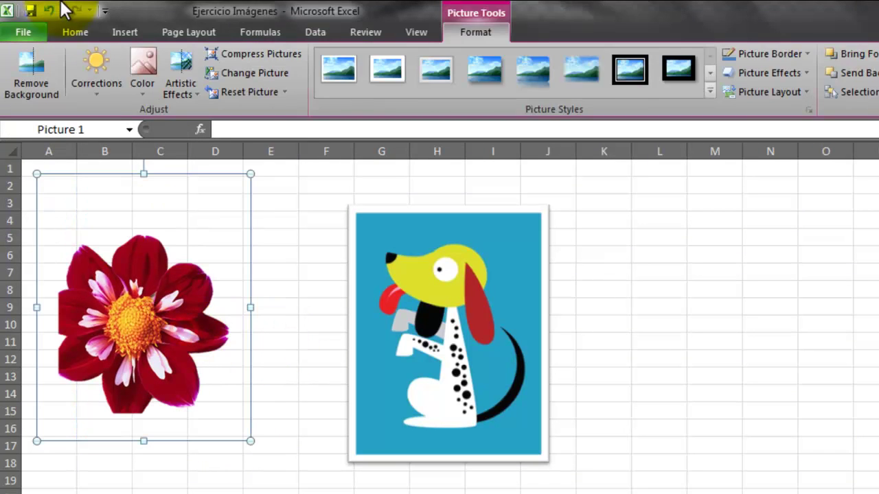
left_click(50, 10)
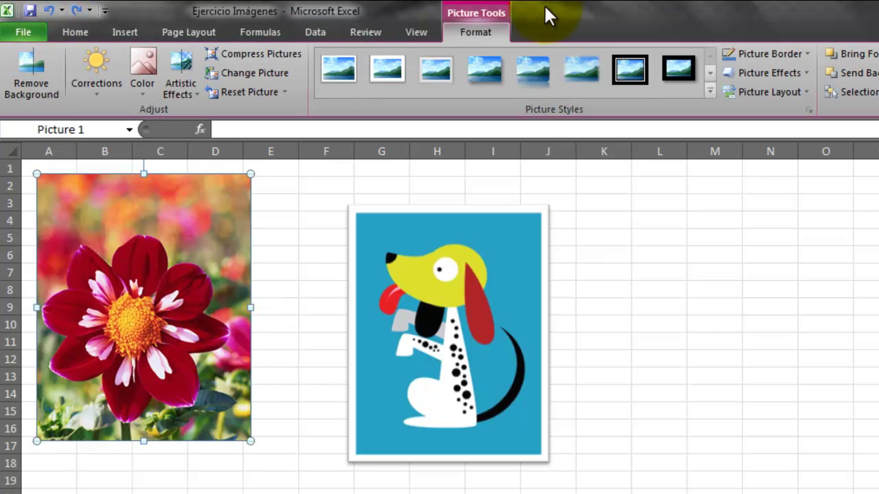
Apply the first Brightness and Contrast correction, the dark low-contrast one, to the flower picture
left_click(96, 81)
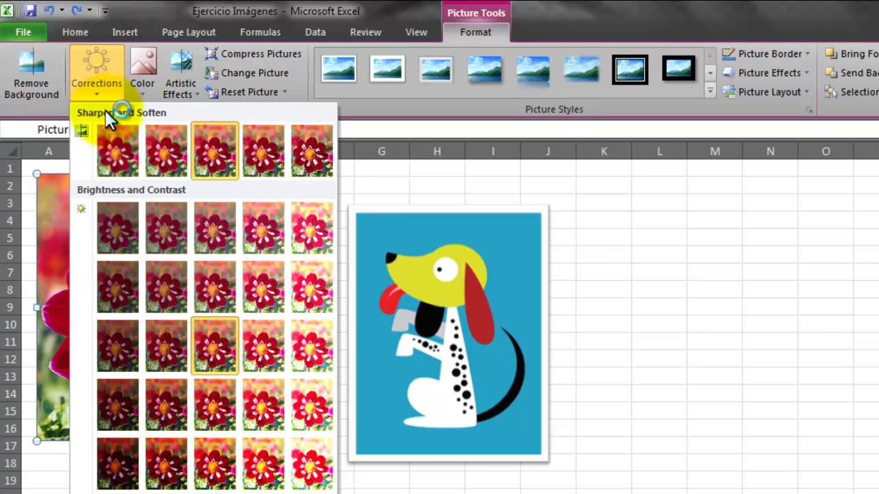
left_click(120, 235)
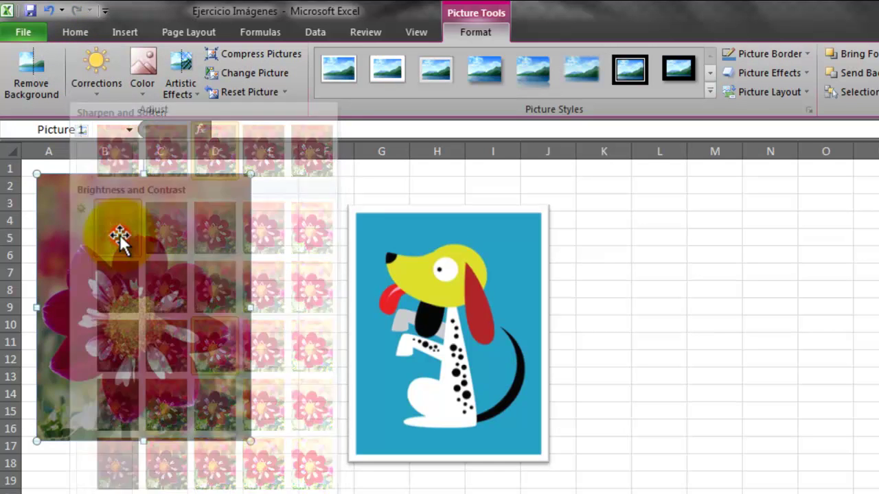
left_click(96, 86)
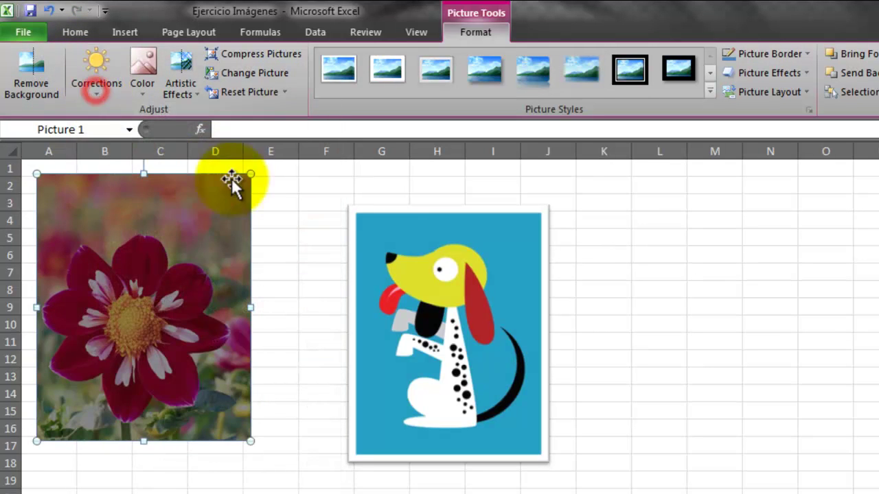
Apply the brightest Brightness and Contrast correction in the fourth row to the flower picture
left_click(92, 80)
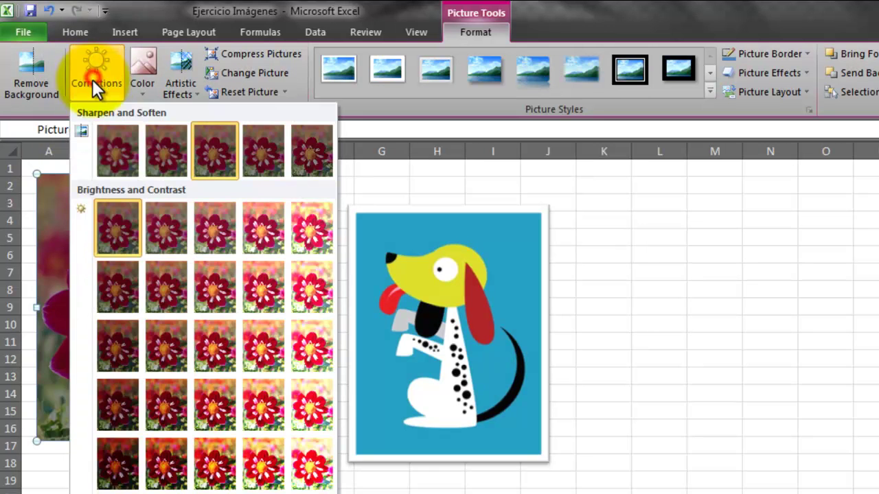
left_click(321, 245)
left_click(323, 409)
left_click(176, 252)
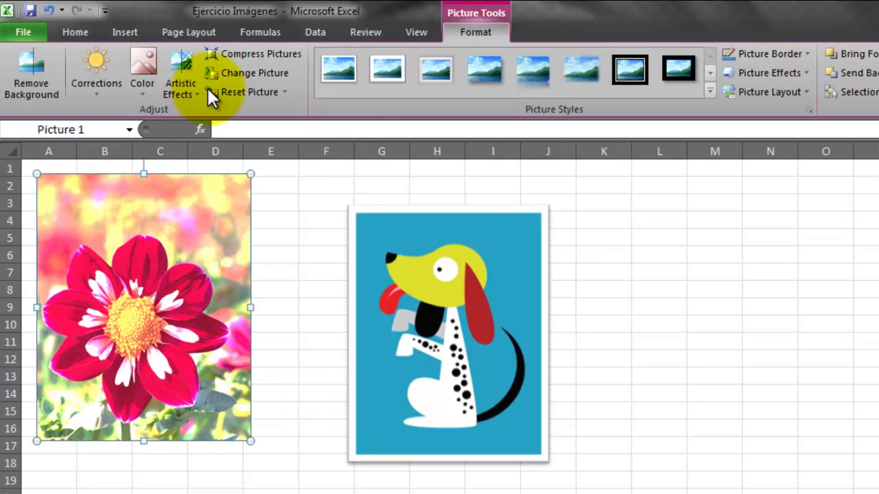
Recolor the flower picture with the dark aqua variation and set its Color Saturation to the lowest preset
left_click(143, 72)
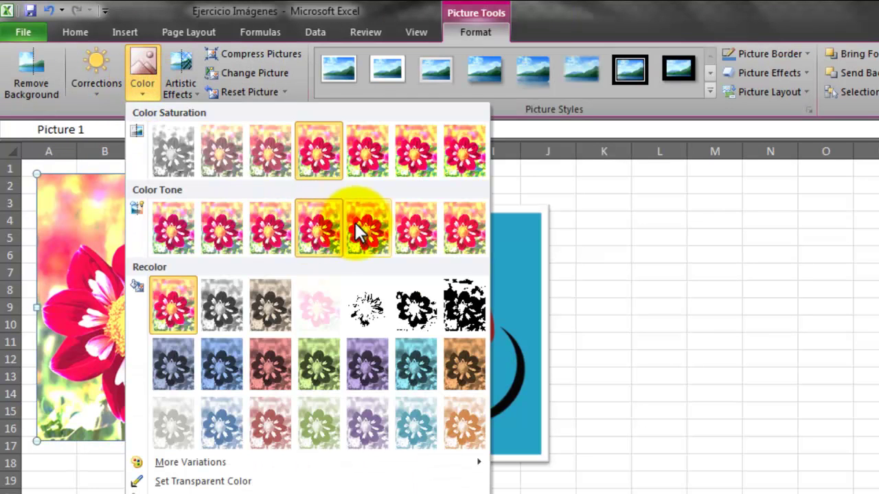
left_click(417, 368)
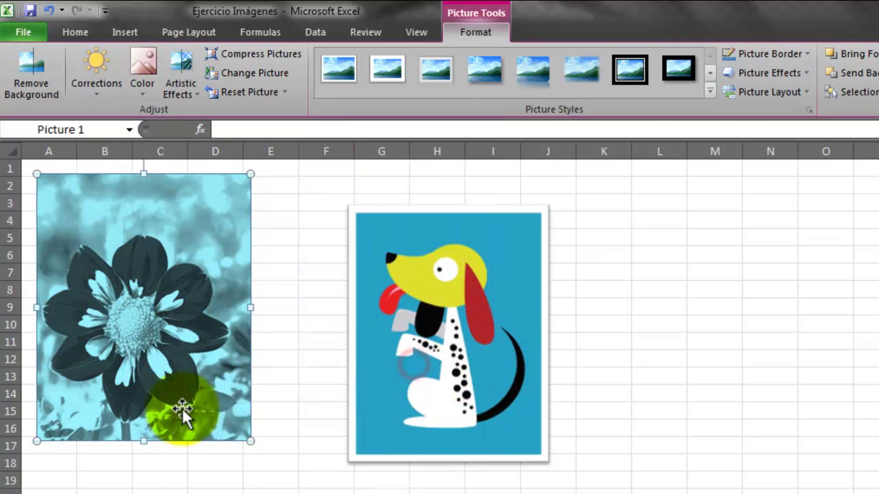
left_click(146, 83)
left_click(164, 159)
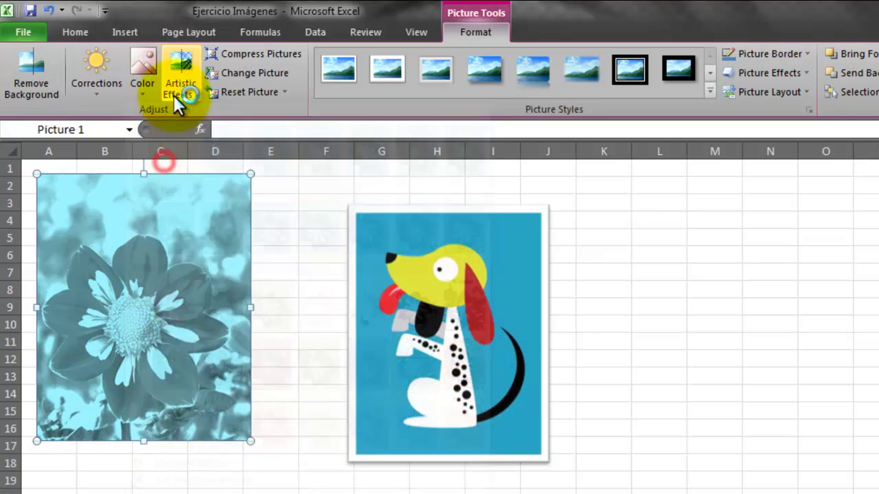
Apply the dark artistic effect, second in the gallery's second row, to the flower picture
left_click(181, 93)
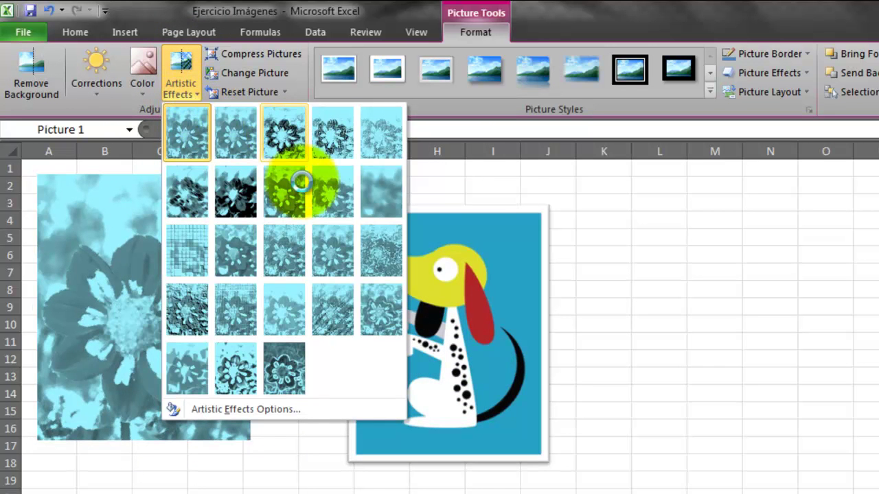
left_click(249, 199)
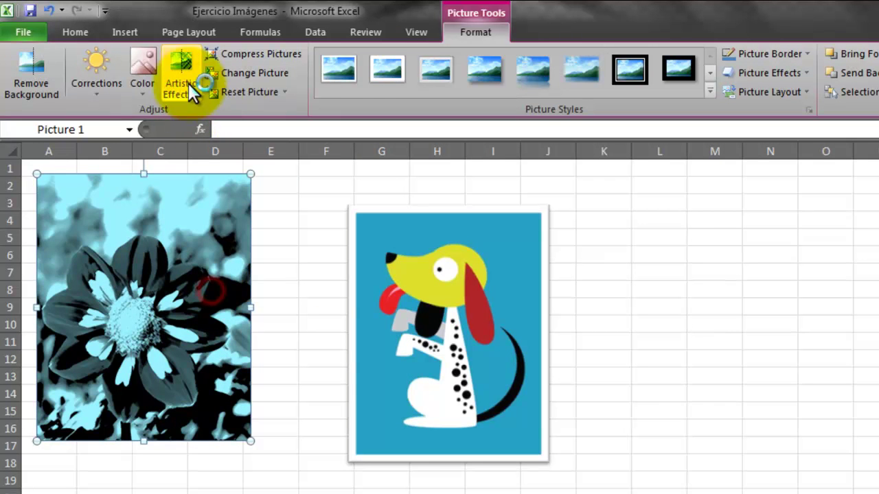
Undo the artistic effect, saturation change and recoloring on the flower picture, keeping its brightness correction
left_click(48, 10)
left_click(48, 10)
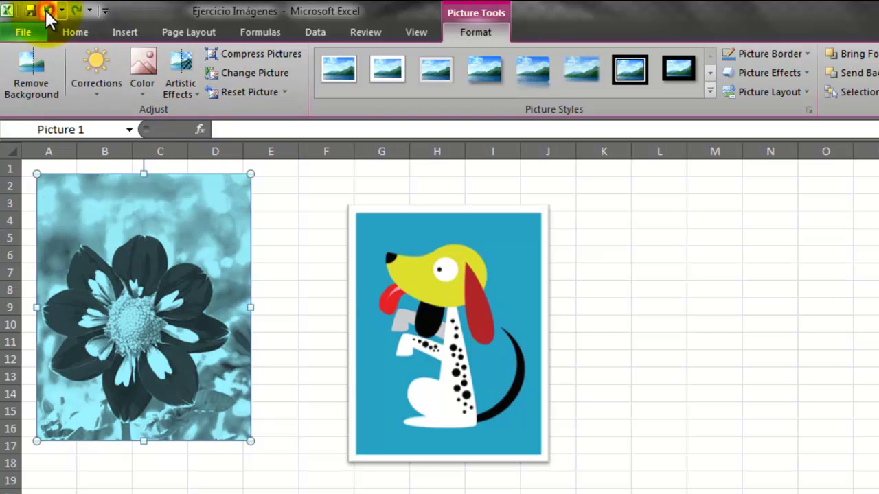
left_click(48, 11)
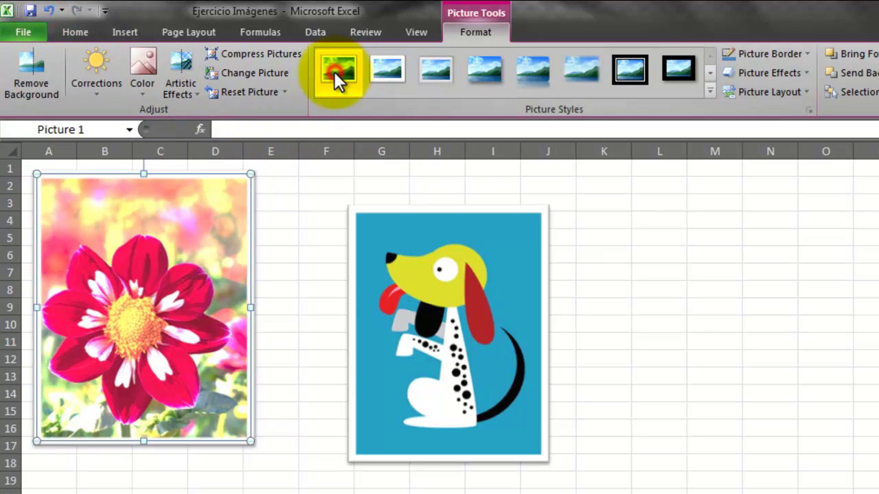
Try the simple white frame style on the flower picture, and apply a thick black frame style with a shadow
left_click(336, 70)
left_click(710, 72)
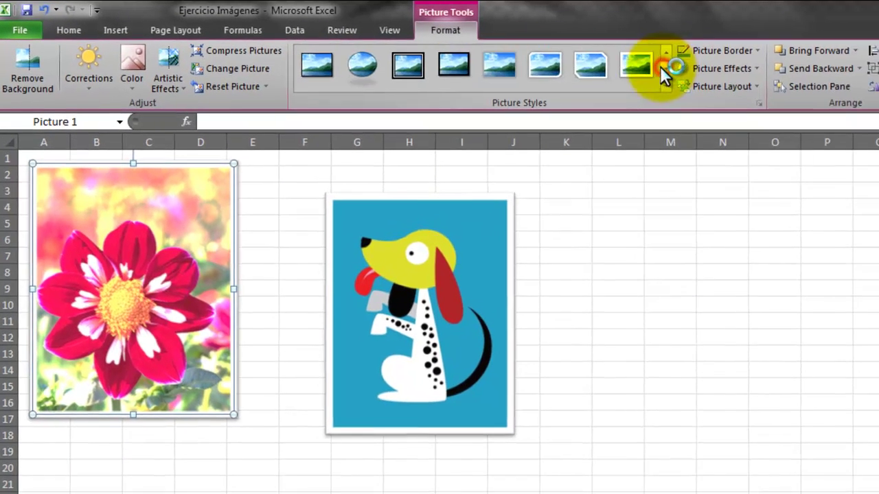
left_click(399, 73)
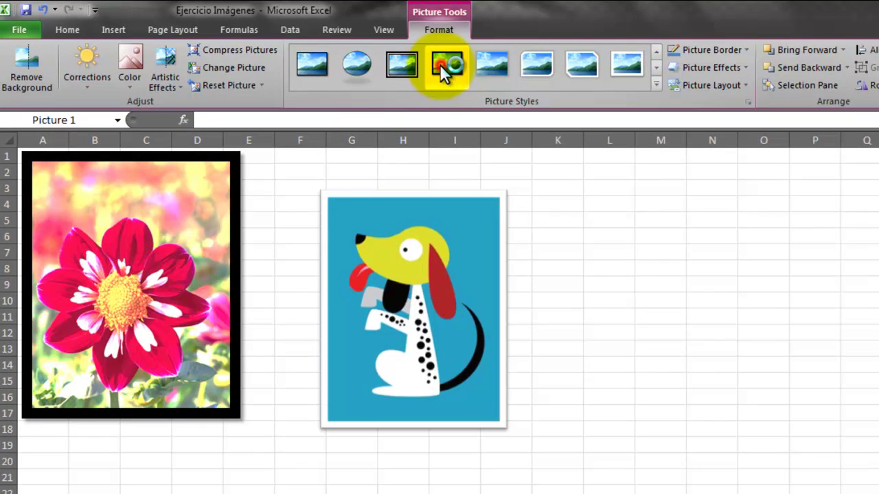
Apply the soft-edged oval picture style to the dog picture
left_click(458, 299)
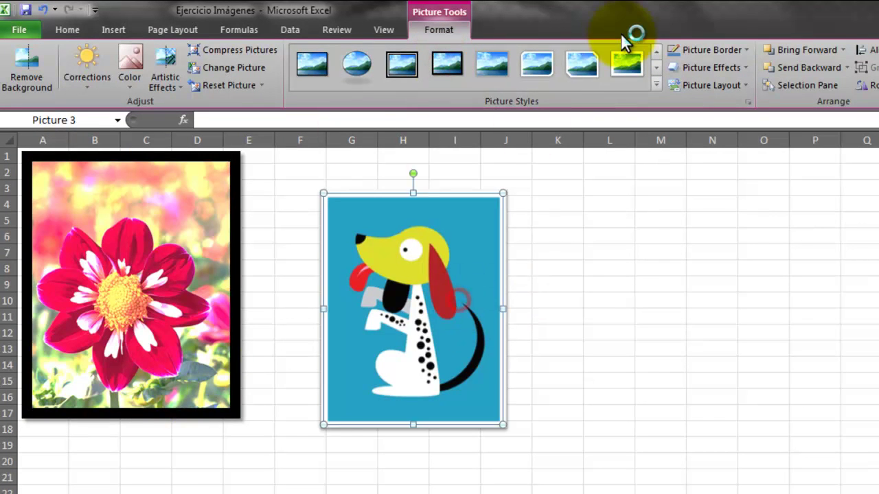
left_click(590, 61)
left_click(657, 67)
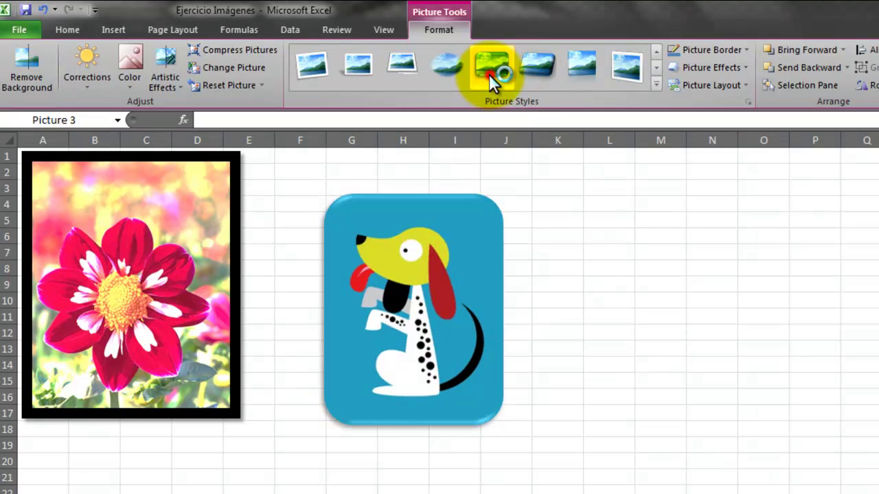
left_click(442, 74)
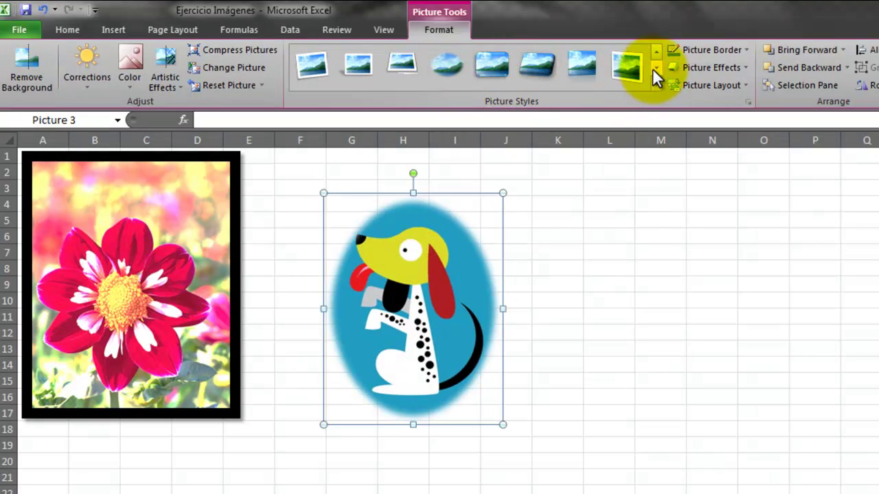
Give the dog picture the oval style with a metallic rim, and color its border light green from the theme colors
left_click(657, 67)
left_click(453, 67)
left_click(656, 51)
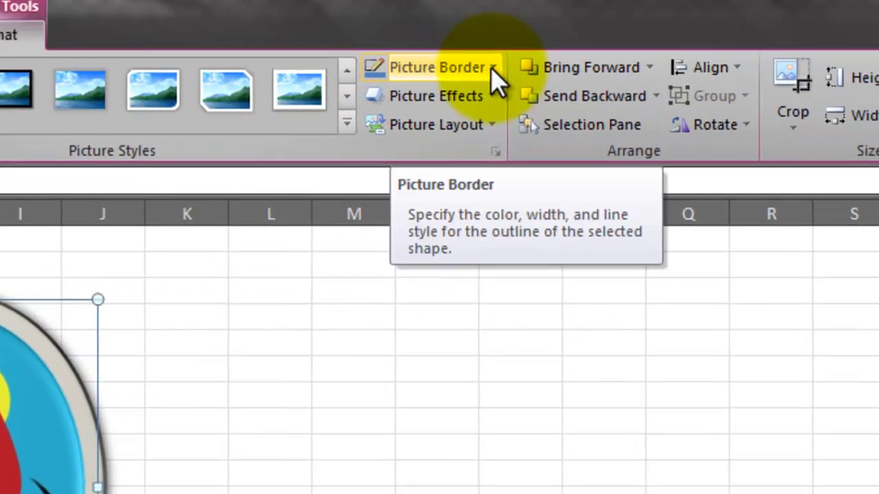
left_click(493, 67)
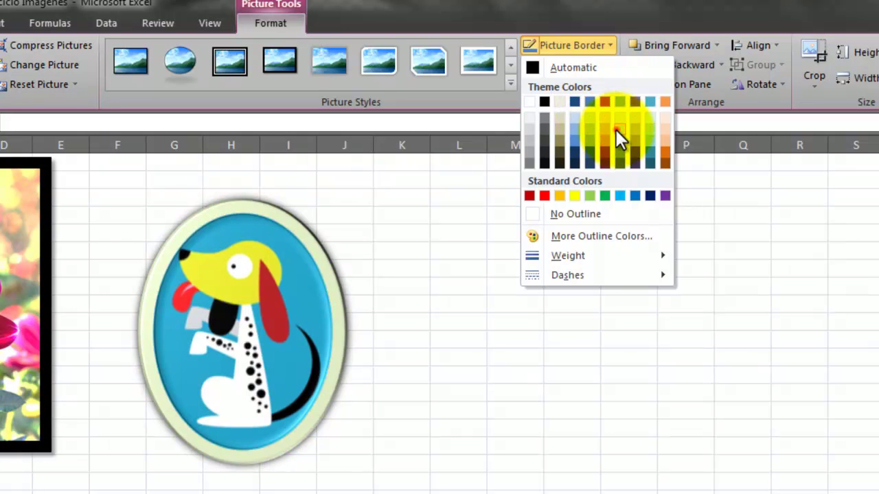
left_click(616, 129)
Preview the Shadow, Glow and Reflection picture effects on the dog picture
left_click(606, 65)
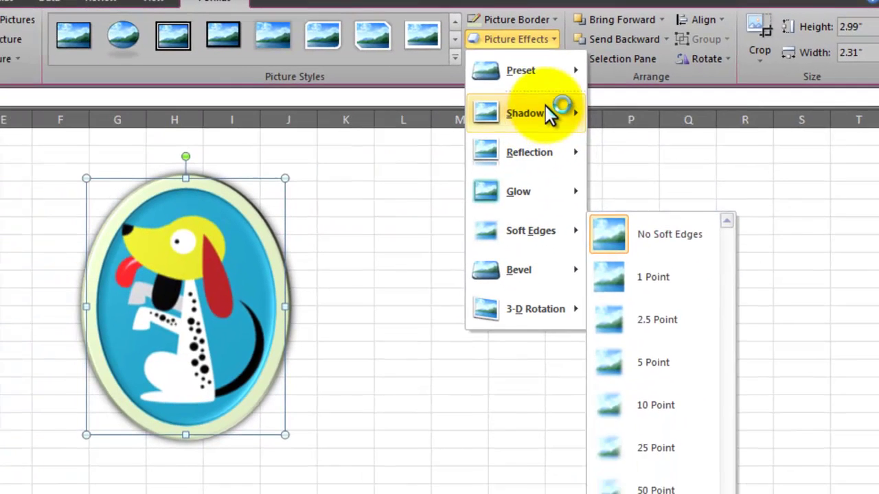
mouse_move(548, 97)
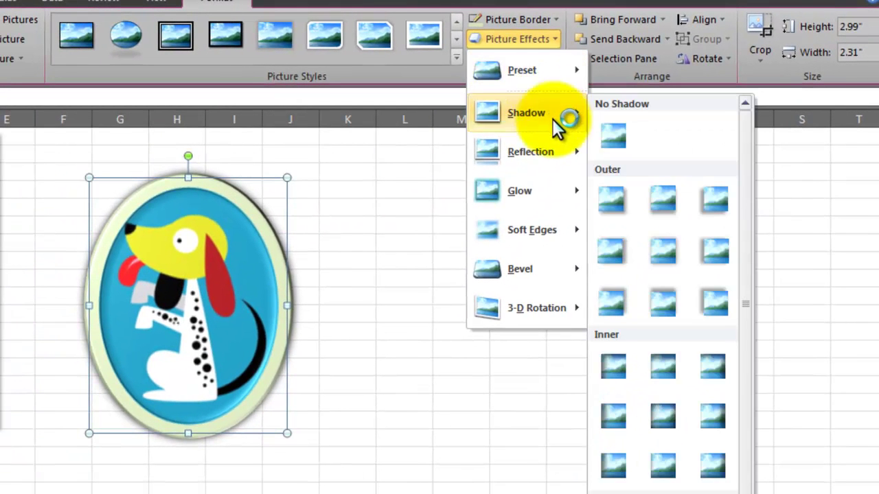
mouse_move(549, 191)
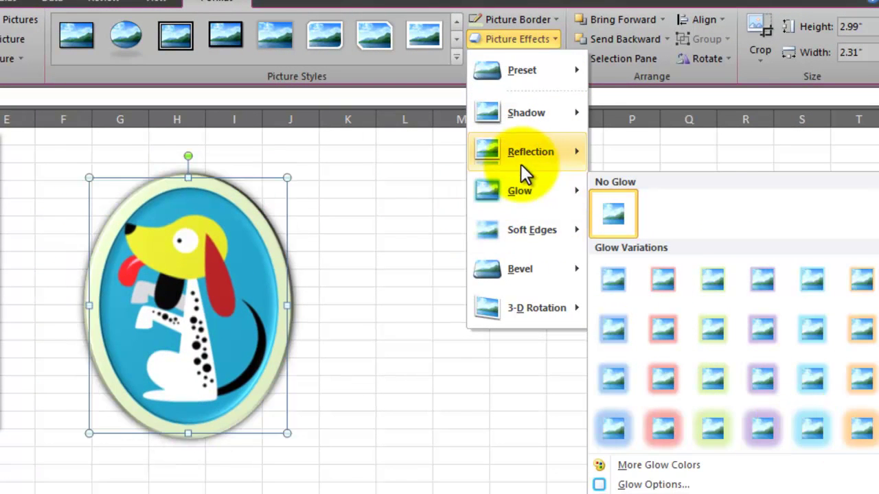
mouse_move(525, 159)
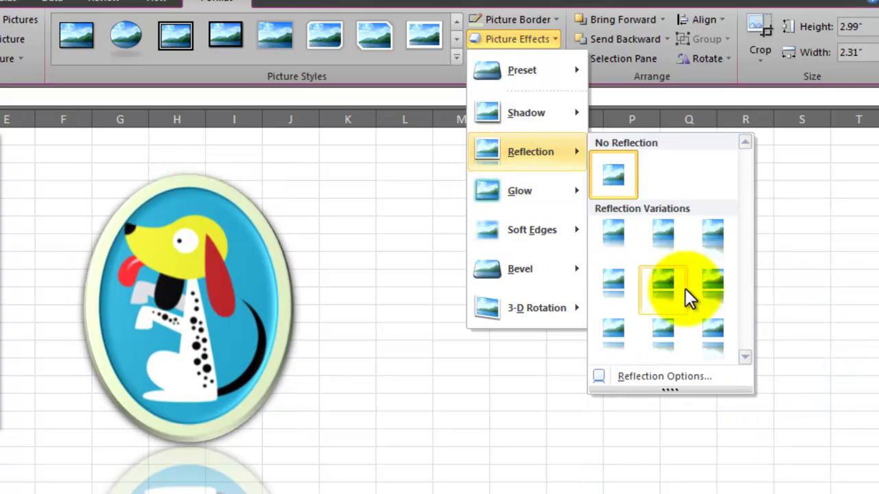
mouse_move(525, 112)
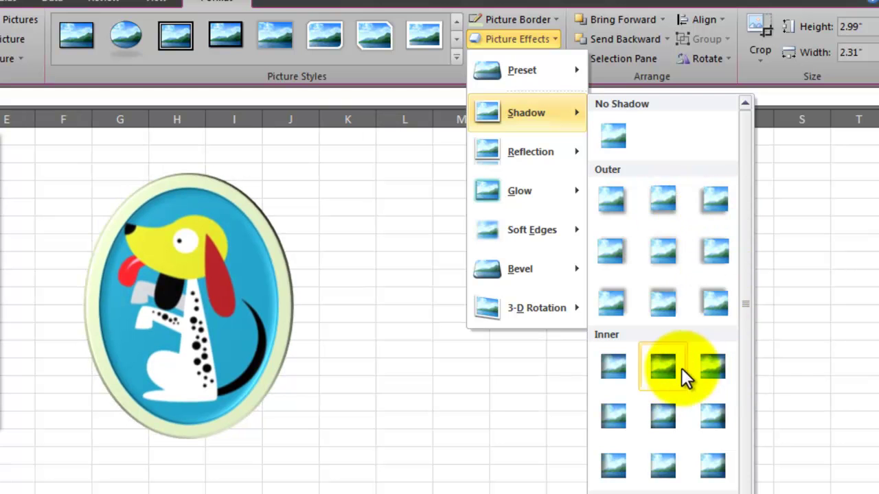
left_click(619, 248)
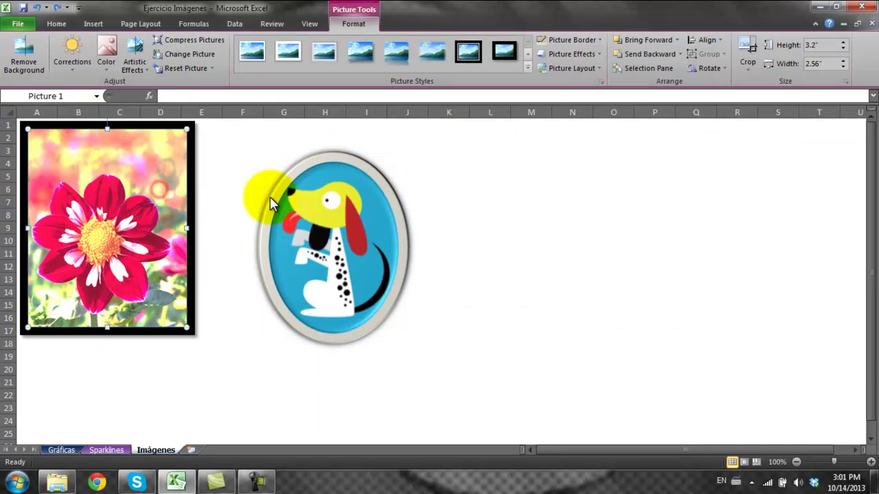
Group the flower and dog pictures and enlarge the group to about 3.78 by 6.58 inches
left_click(714, 53)
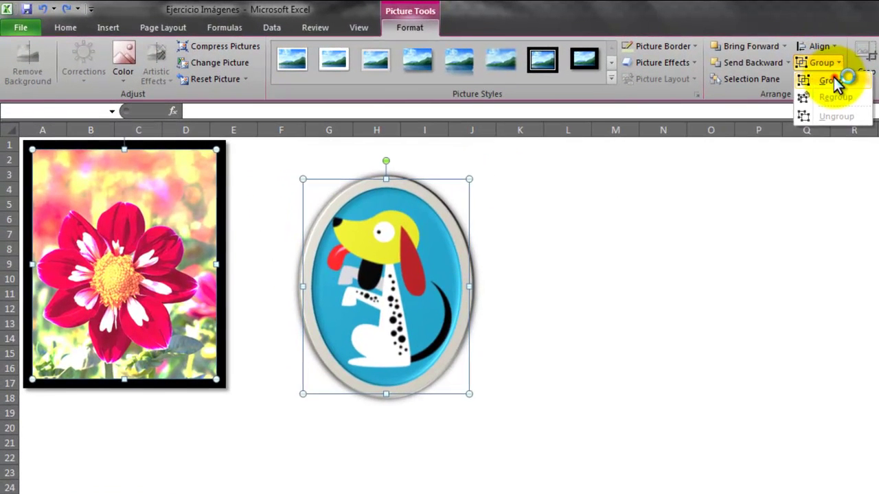
left_click(831, 80)
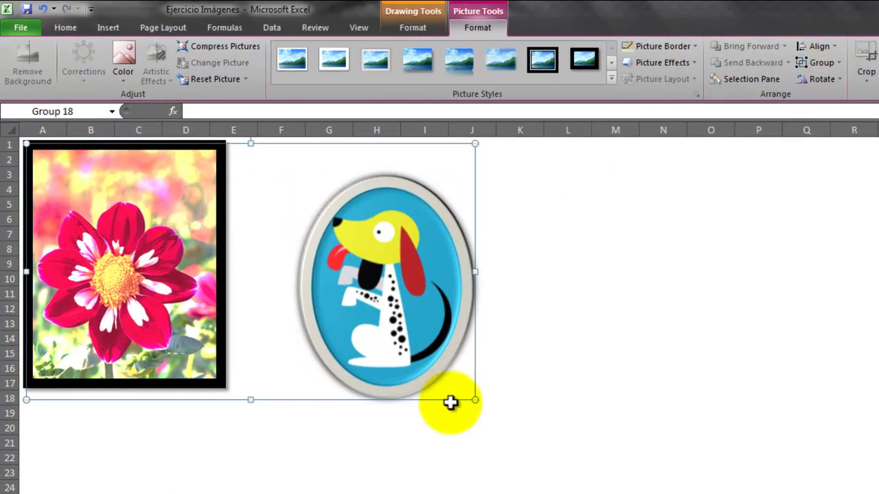
left_click_drag(474, 402, 508, 426)
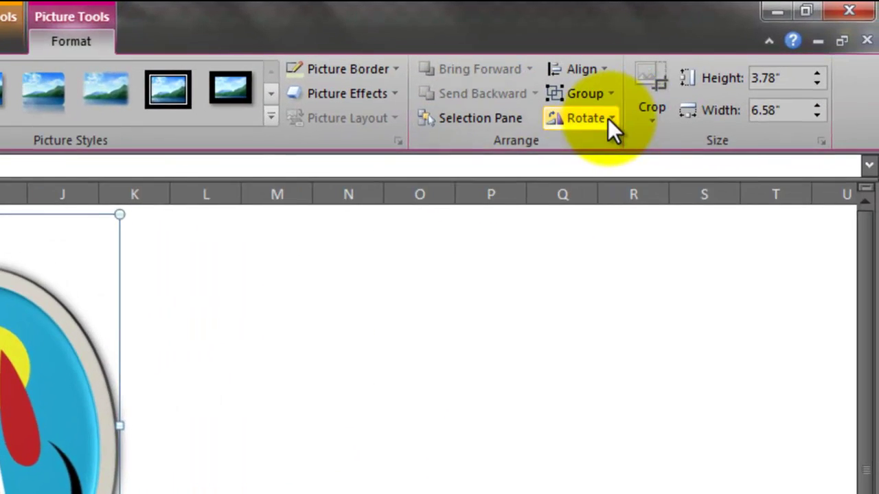
Try rotating the grouped pictures 90° to the left
left_click(776, 86)
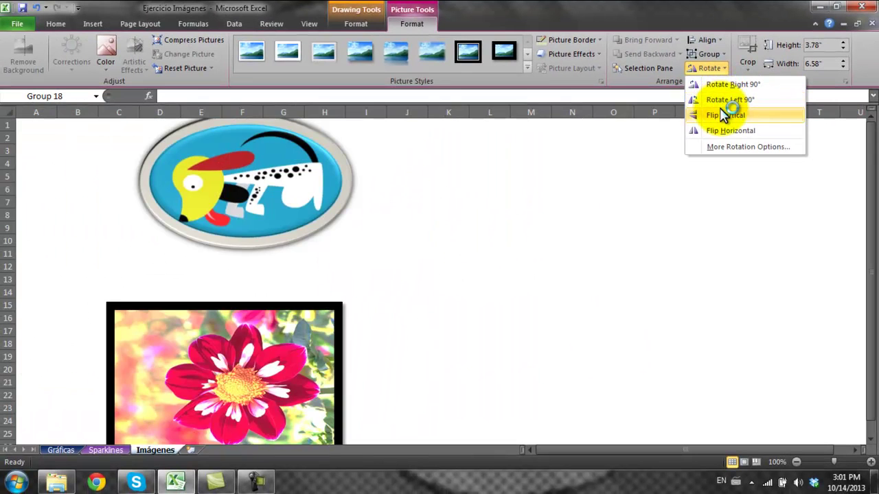
left_click(720, 90)
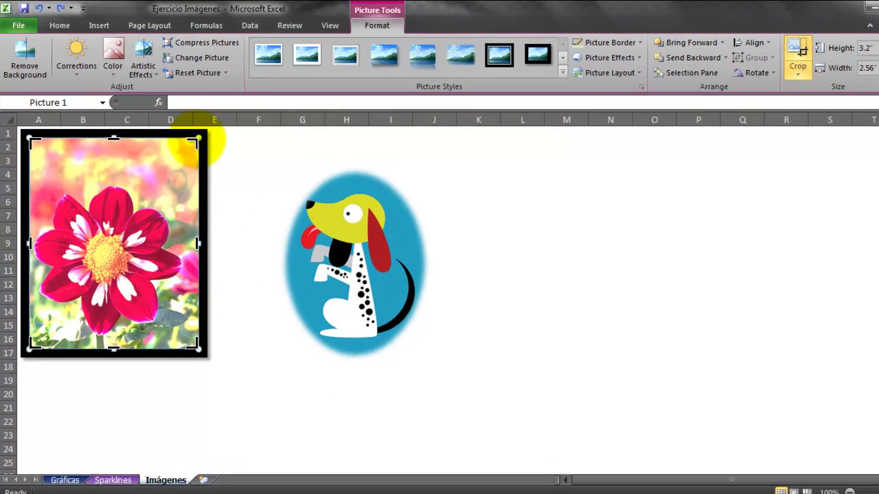
Adjust the flower picture's crop frame inward and outward, and widen the image to fill it, about 3.22 by 3.07 inches
left_click_drag(183, 132, 184, 170)
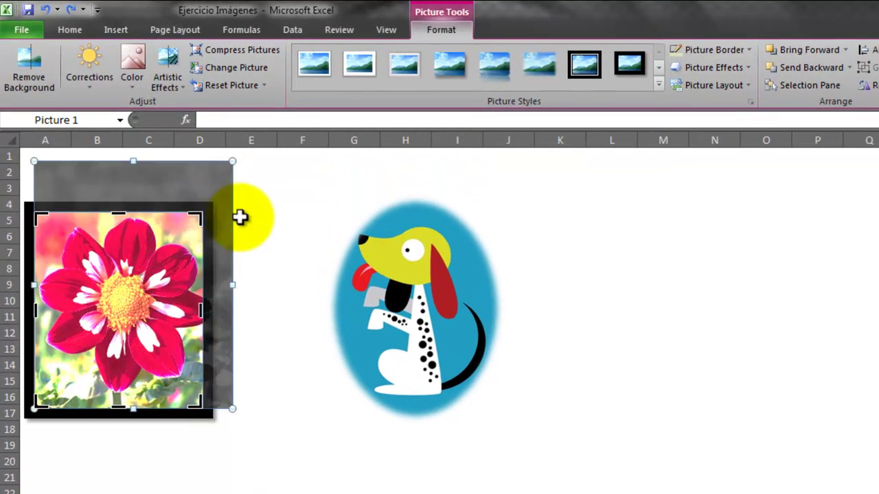
left_click_drag(197, 217, 272, 162)
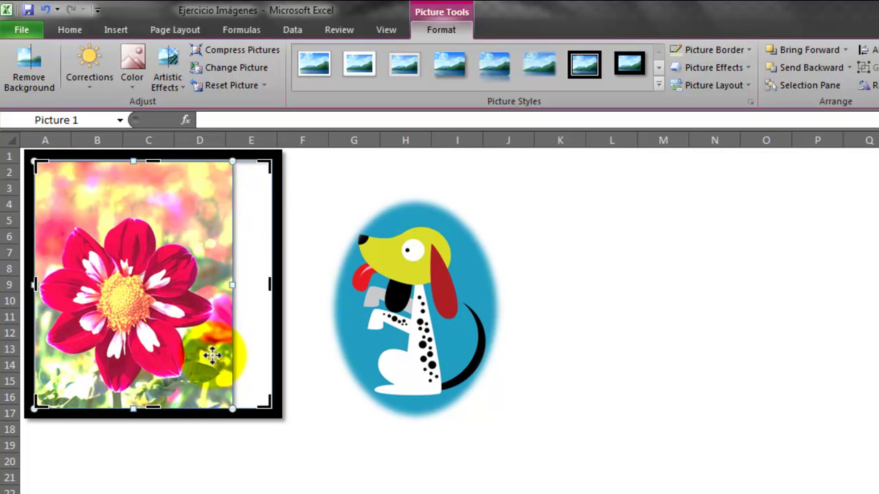
left_click_drag(231, 288, 280, 305)
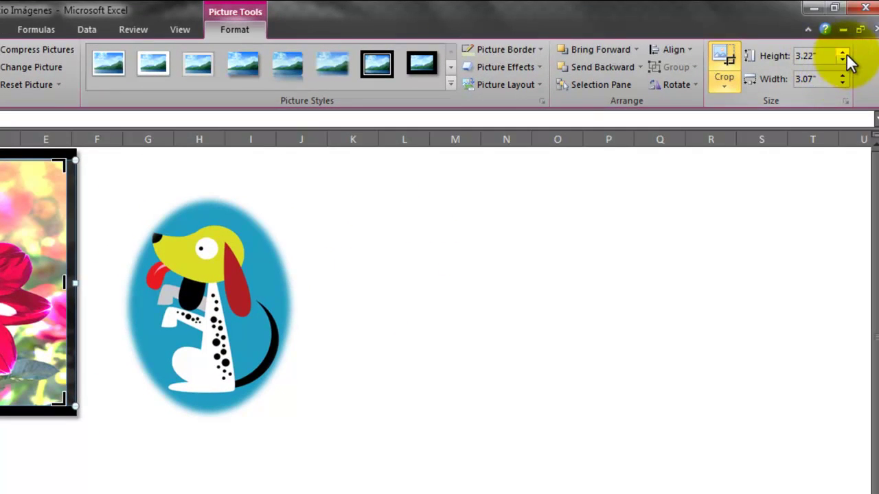
Shrink the flower picture's height step by step to about 2.6 inches, and enlarge it back to about 3 inches
left_click(842, 53)
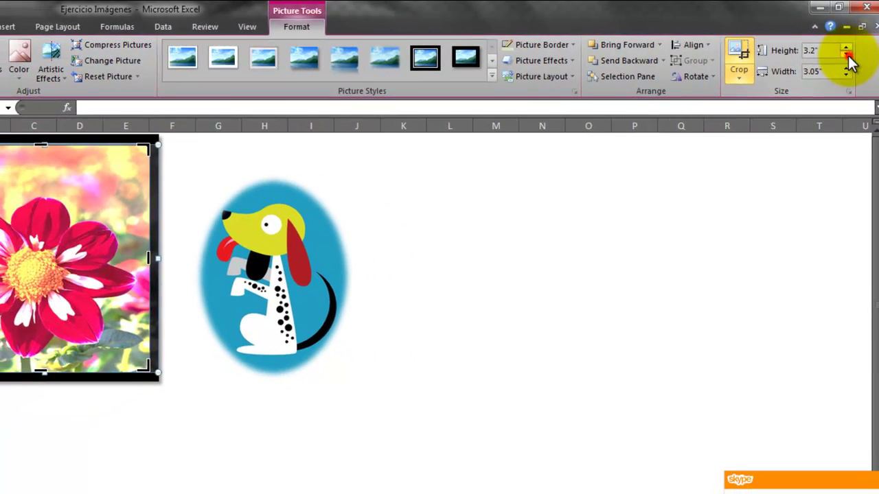
left_click(846, 55)
left_click(847, 55)
left_click(847, 55)
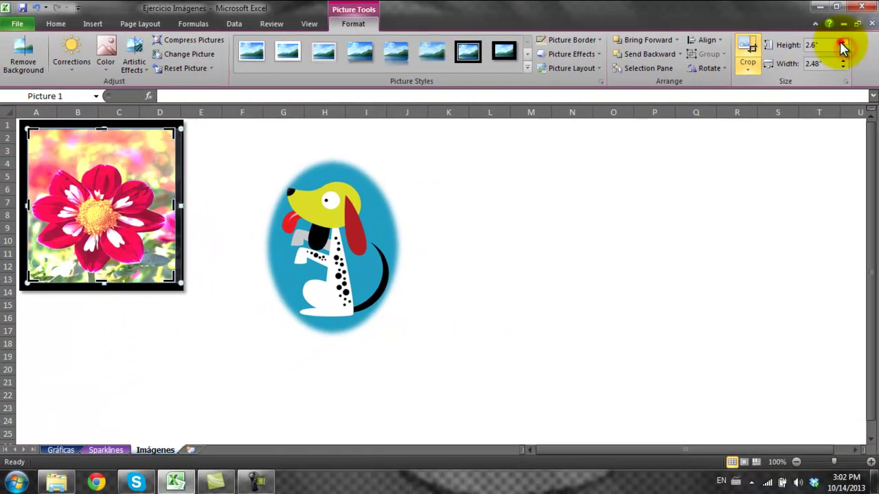
left_click(842, 42)
left_click(842, 42)
left_click(842, 42)
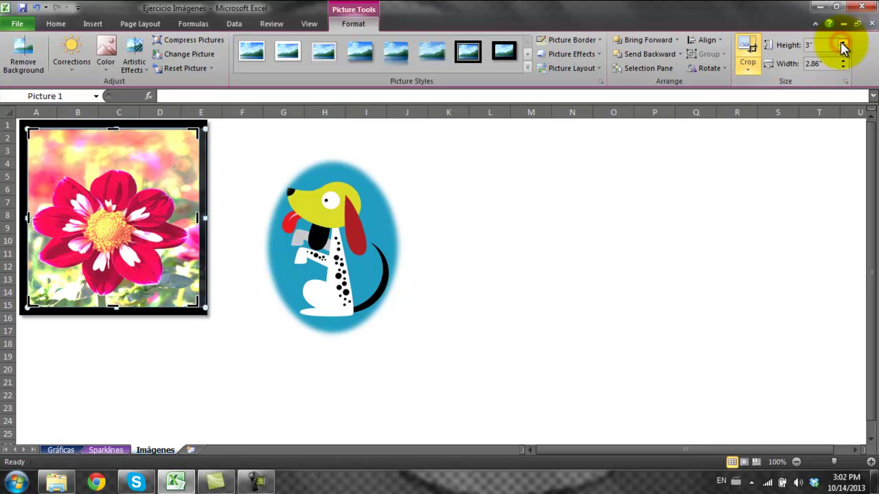
left_click(842, 43)
left_click(843, 43)
Reduce the flower picture's height slightly, finish cropping it, and select the dog picture
left_click(846, 54)
left_click(846, 54)
left_click(847, 55)
left_click(846, 55)
left_click(525, 314)
left_click(357, 170)
left_click(465, 196)
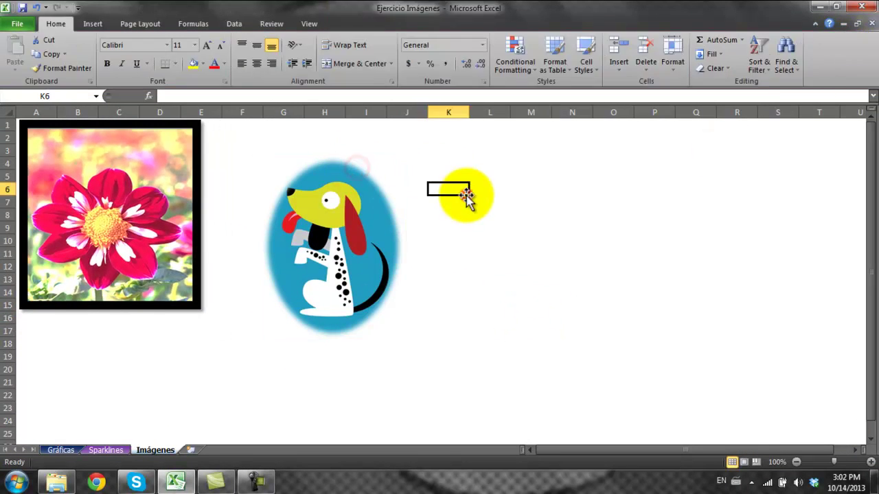
left_click(362, 252)
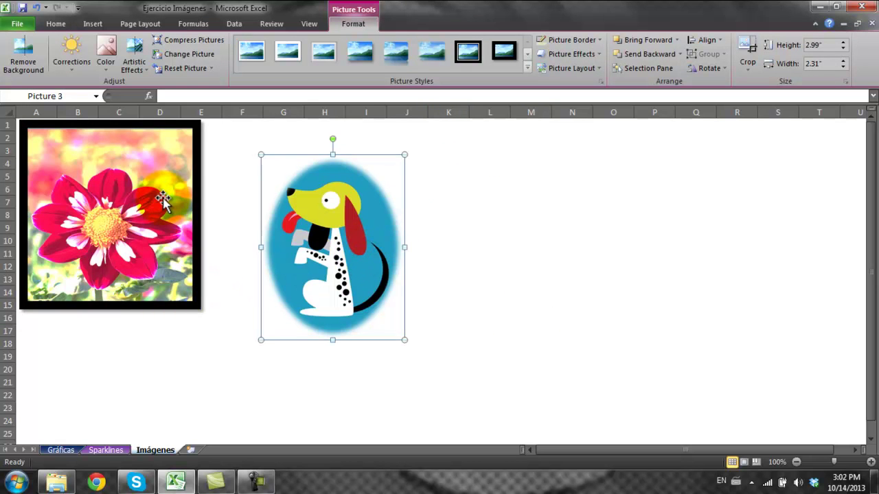